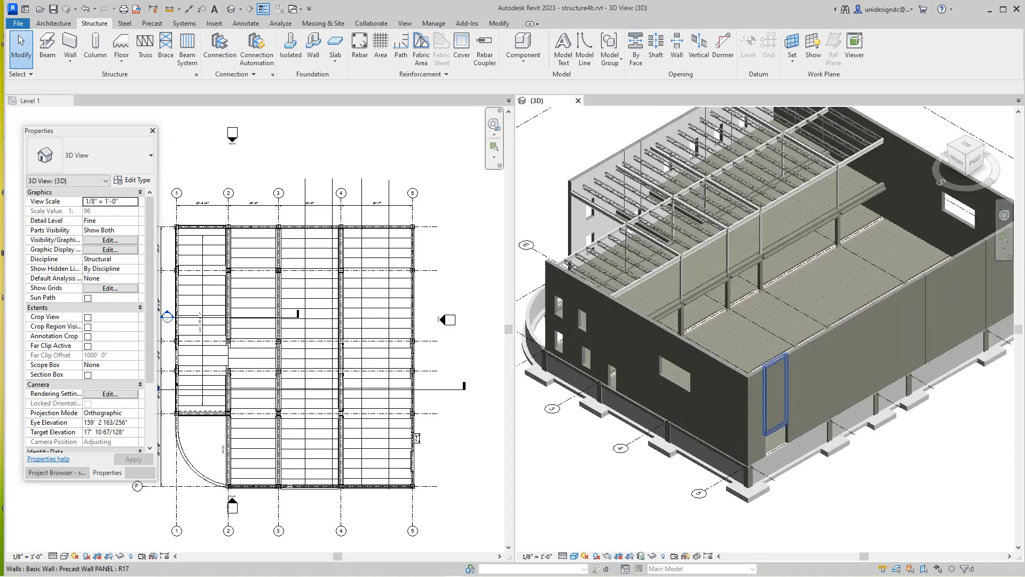
Step: Examine the 3D model and the curved wall corner between grids E and F in the Level 1 plan
scroll(807, 438, down, 2)
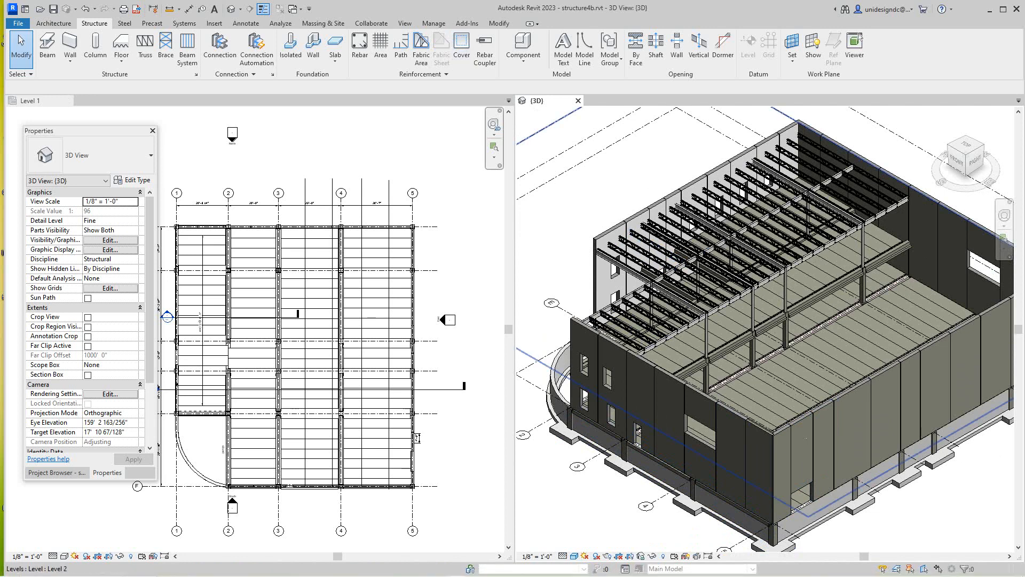
drag(73, 134, 38, 136)
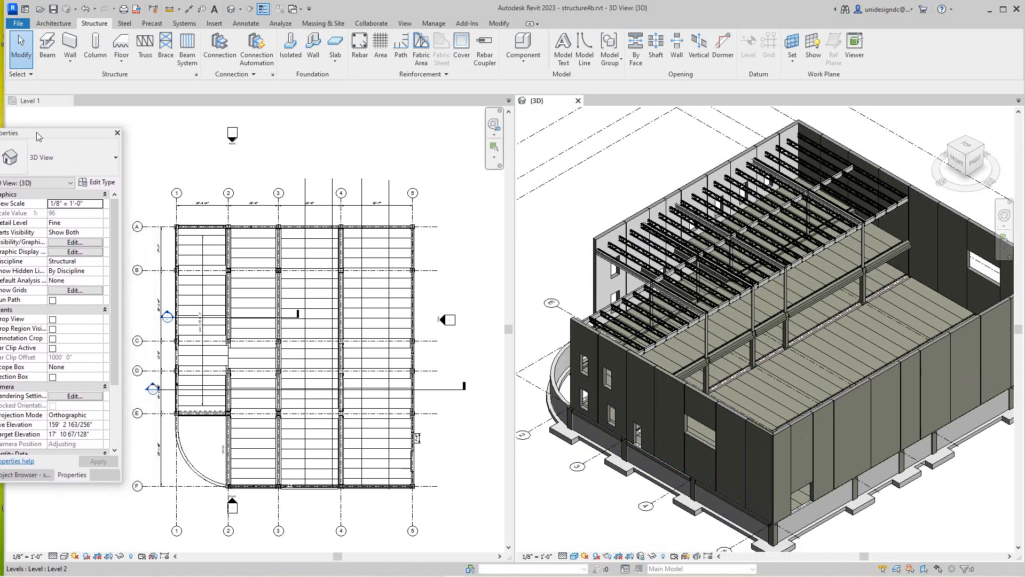
scroll(226, 416, up, 1)
click(225, 416)
middle_drag(225, 417, 179, 278)
scroll(160, 395, up, 3)
scroll(181, 434, up, 5)
scroll(196, 443, down, 2)
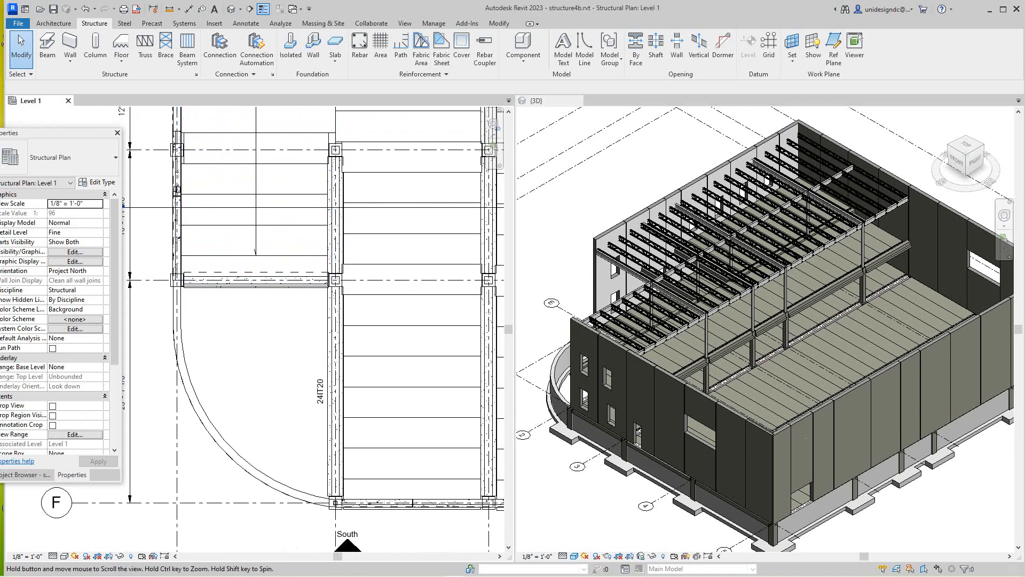
scroll(363, 484, up, 1)
scroll(370, 483, down, 1)
middle_drag(267, 352, 275, 388)
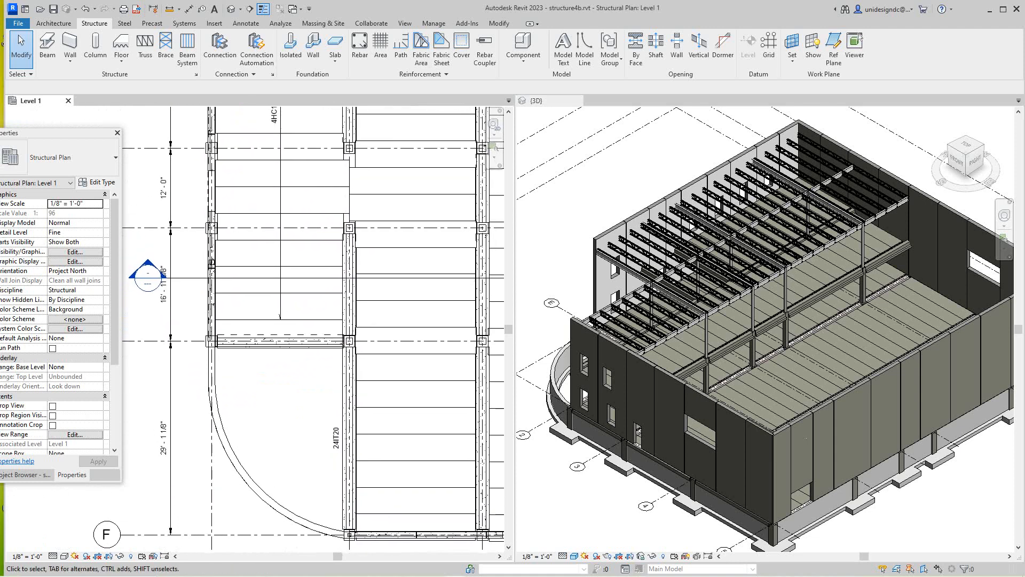
Step: Show the Project Browser and open the basement structural plan at the footings along the outer wall
drag(76, 137, 150, 126)
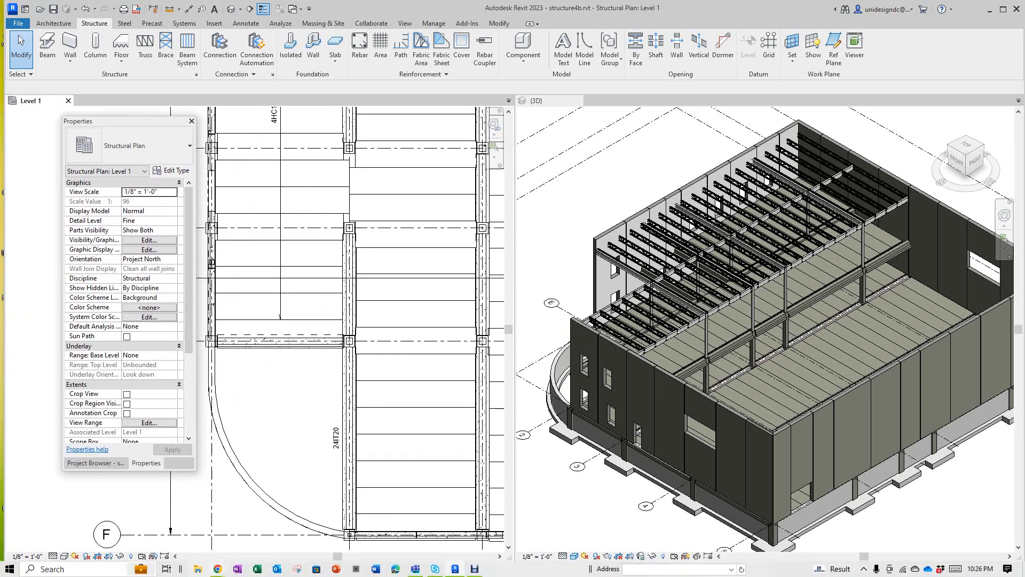
click(95, 463)
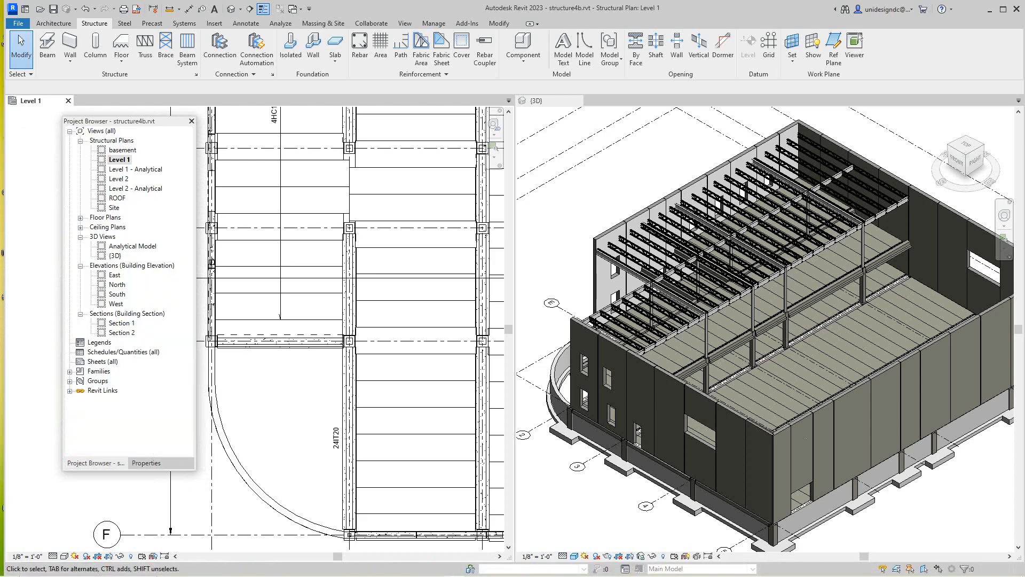
double_click(122, 150)
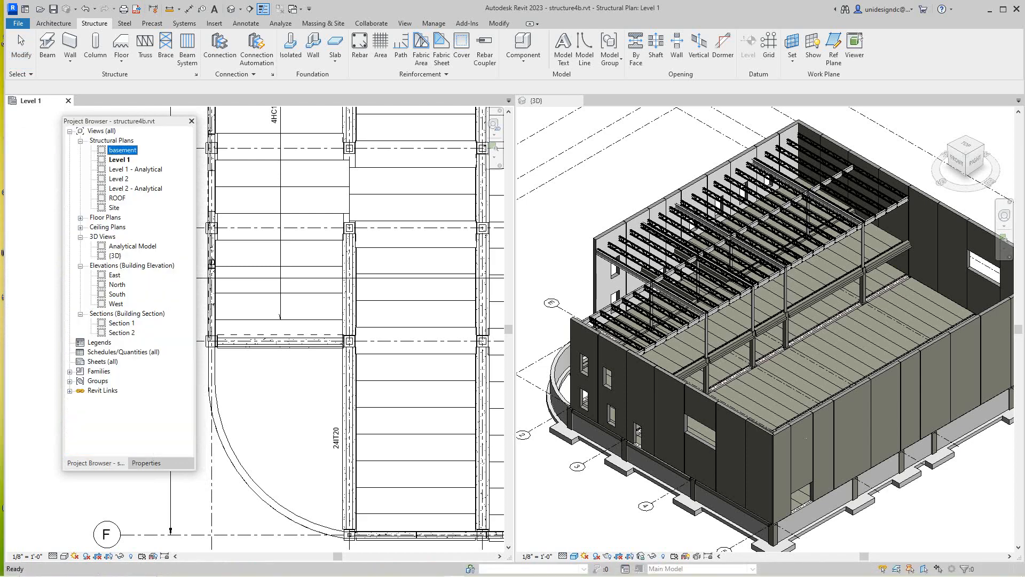
scroll(357, 320, down, 1)
scroll(299, 299, up, 2)
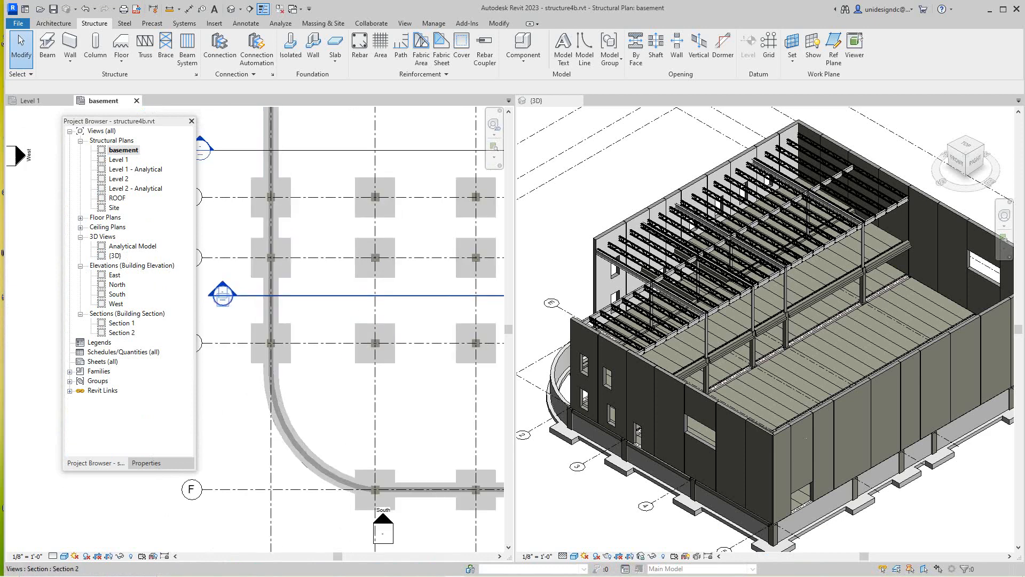
middle_drag(262, 294, 275, 324)
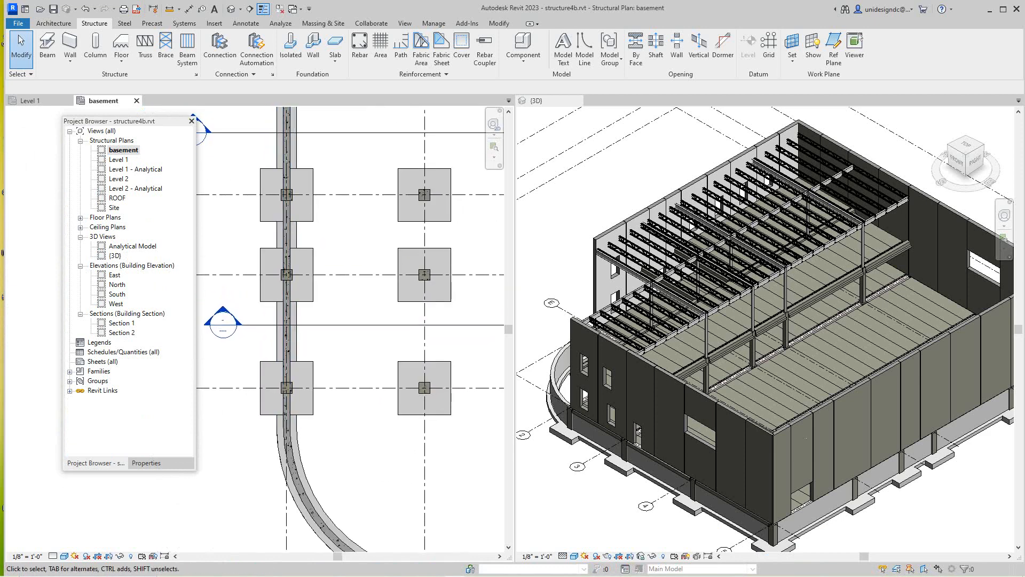
Step: Return to the Level 1 structural plan and set its visual style to Wireframe
double_click(118, 159)
middle_drag(321, 281, 342, 321)
scroll(342, 321, down, 1)
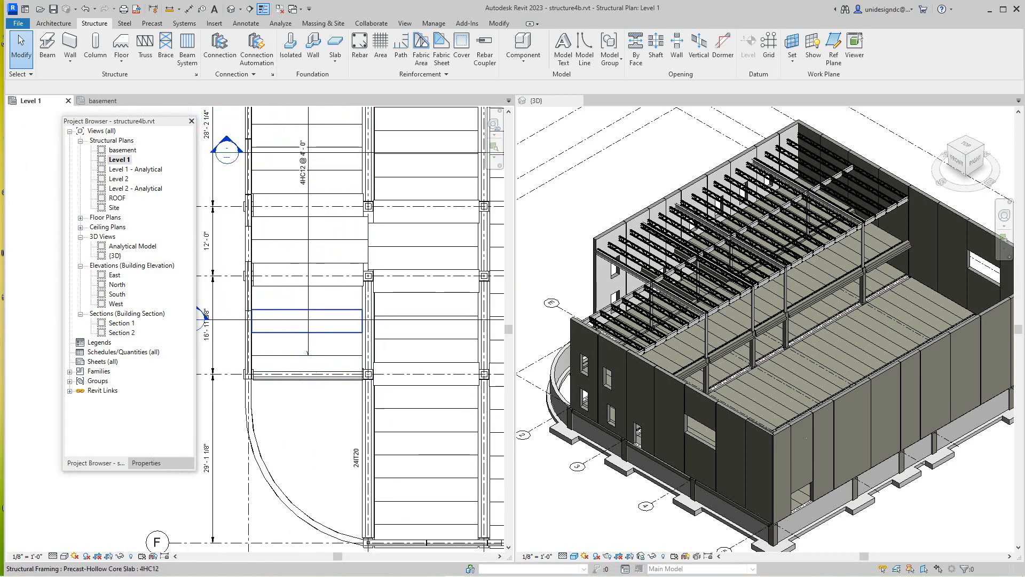
scroll(261, 312, up, 2)
scroll(251, 314, up, 2)
middle_drag(252, 313, 310, 296)
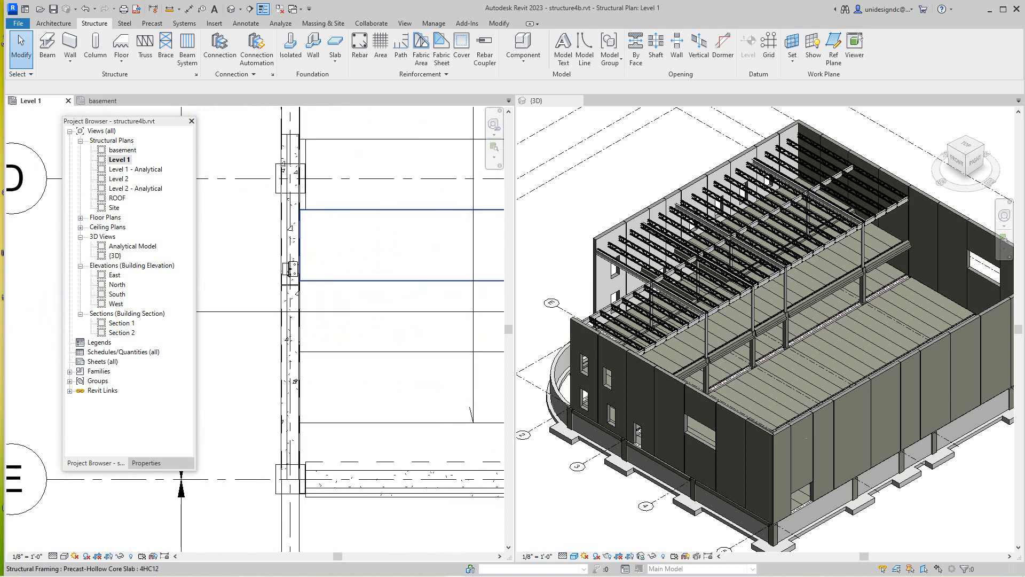
scroll(313, 292, up, 2)
scroll(309, 290, down, 2)
mouse_move(454, 575)
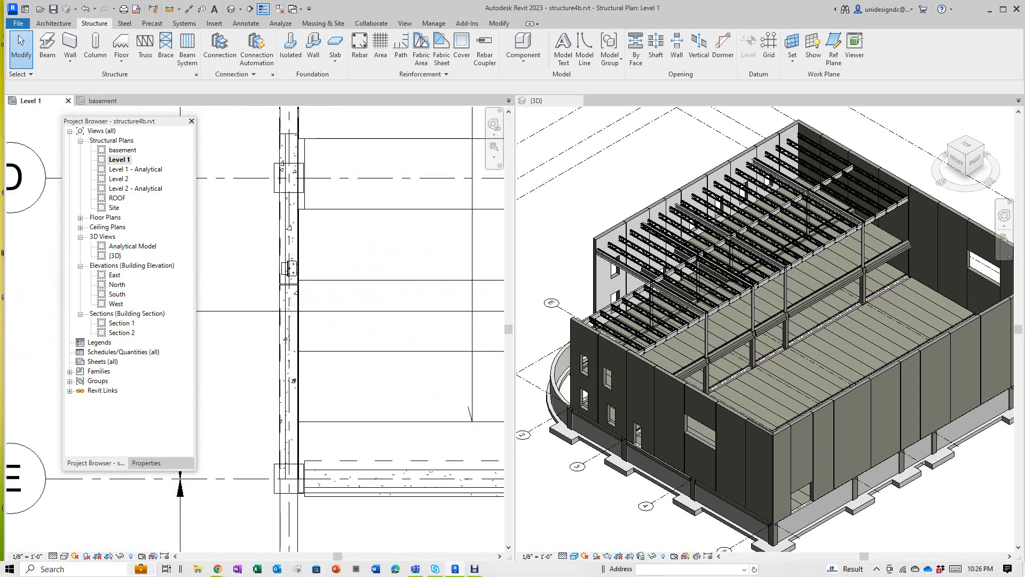
click(65, 555)
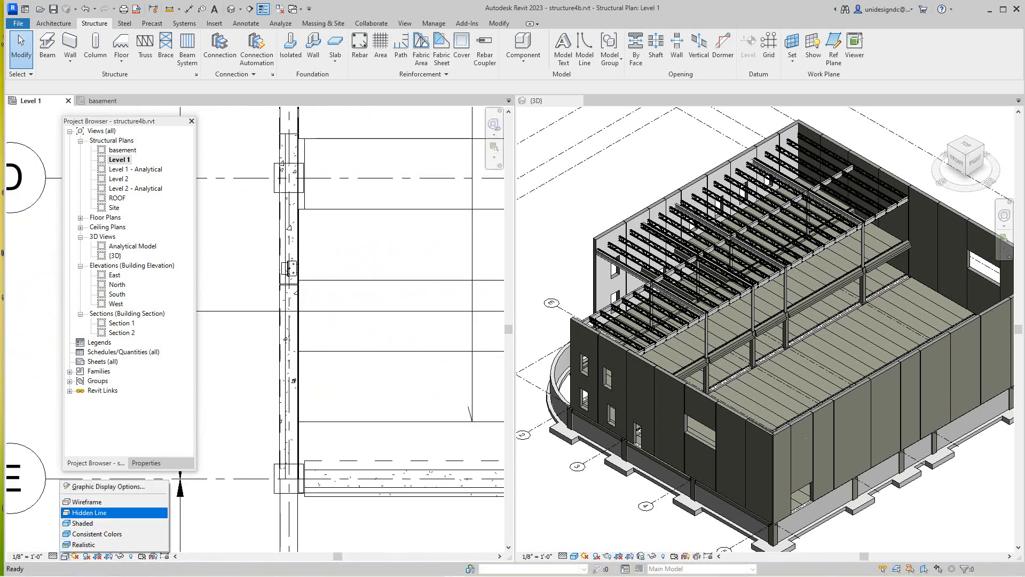
click(87, 501)
scroll(292, 264, up, 3)
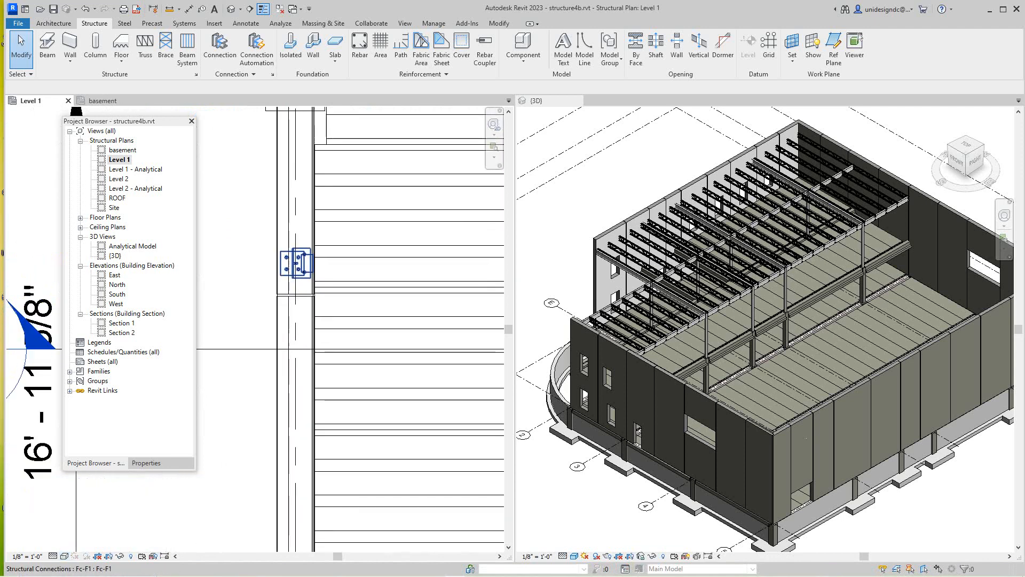
Step: Move the Fc-F1 structural connection along the precast wall panel to just short of grid E
scroll(294, 267, down, 2)
scroll(293, 269, up, 2)
scroll(294, 273, down, 3)
scroll(293, 282, up, 2)
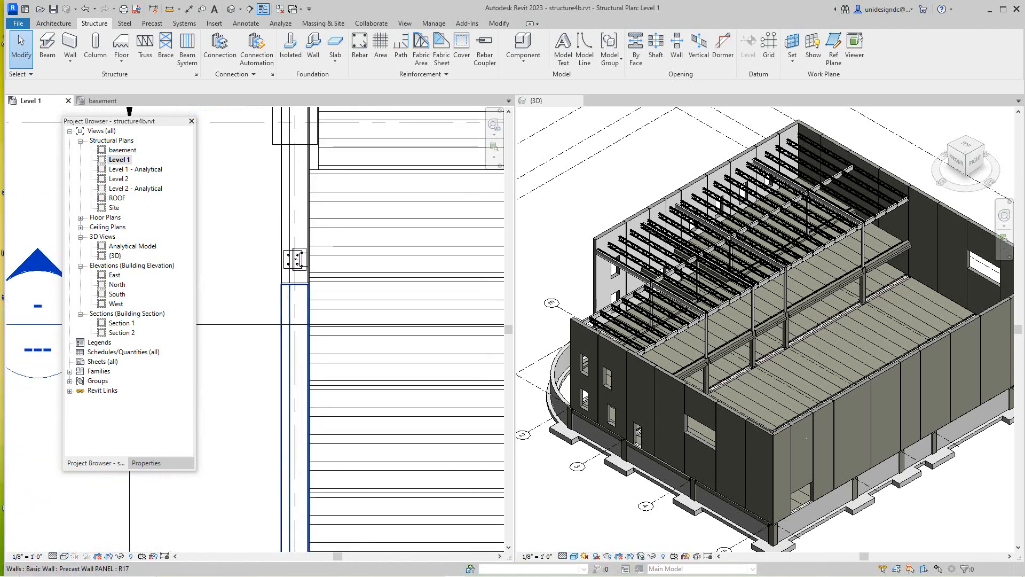
drag(295, 259, 286, 406)
scroll(287, 404, down, 3)
scroll(288, 419, up, 4)
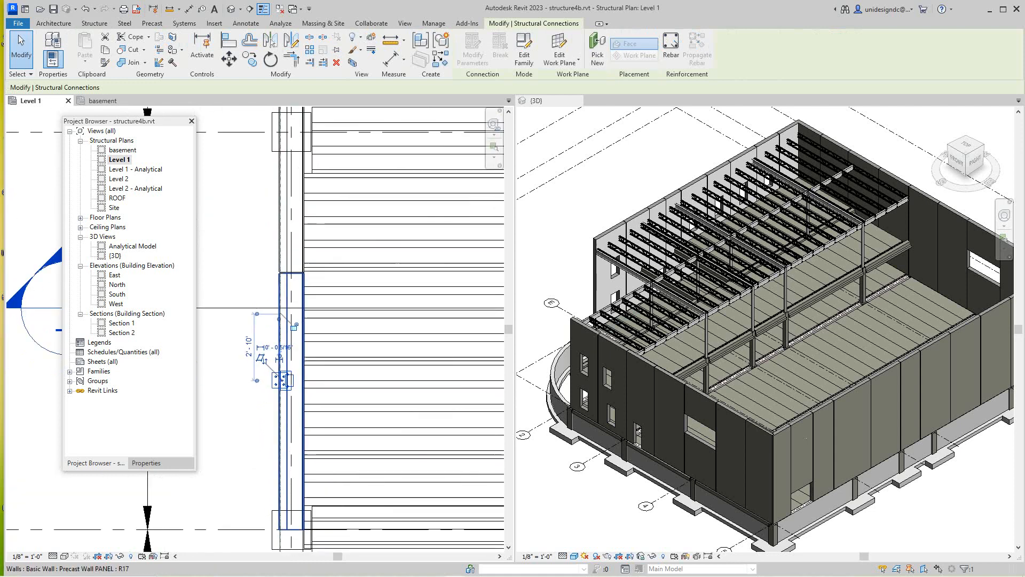
drag(293, 423, 293, 500)
click(211, 498)
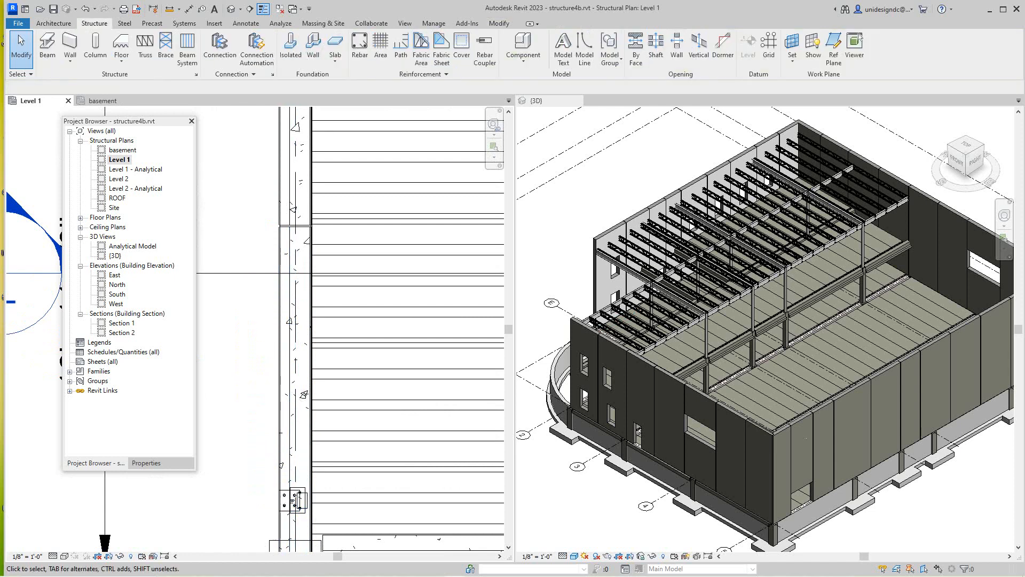
Step: Move the Section 2 line from between grids D and E onto grid E
scroll(209, 498, down, 2)
middle_drag(209, 497, 268, 304)
scroll(268, 304, down, 3)
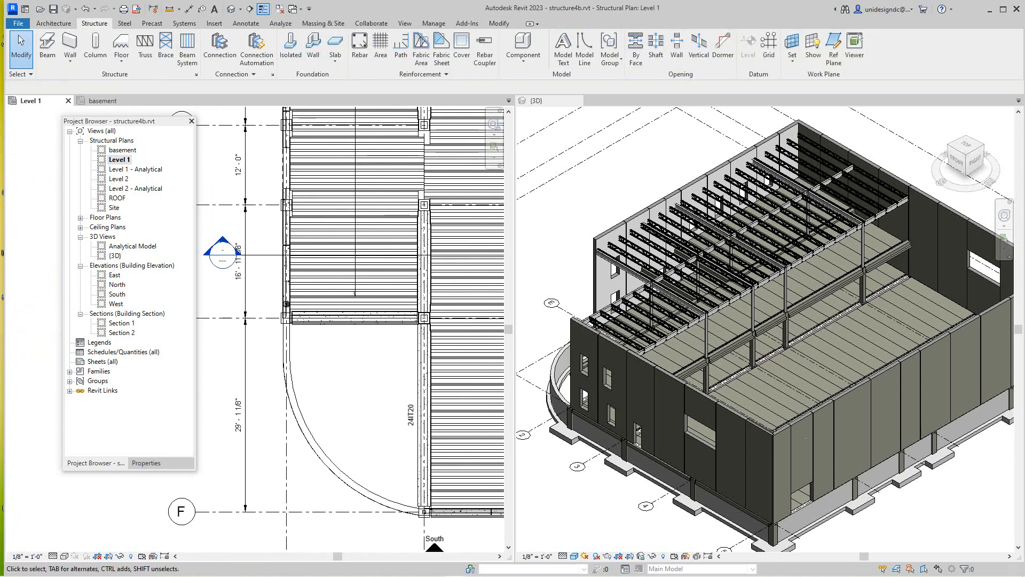
click(222, 255)
drag(222, 255, 225, 317)
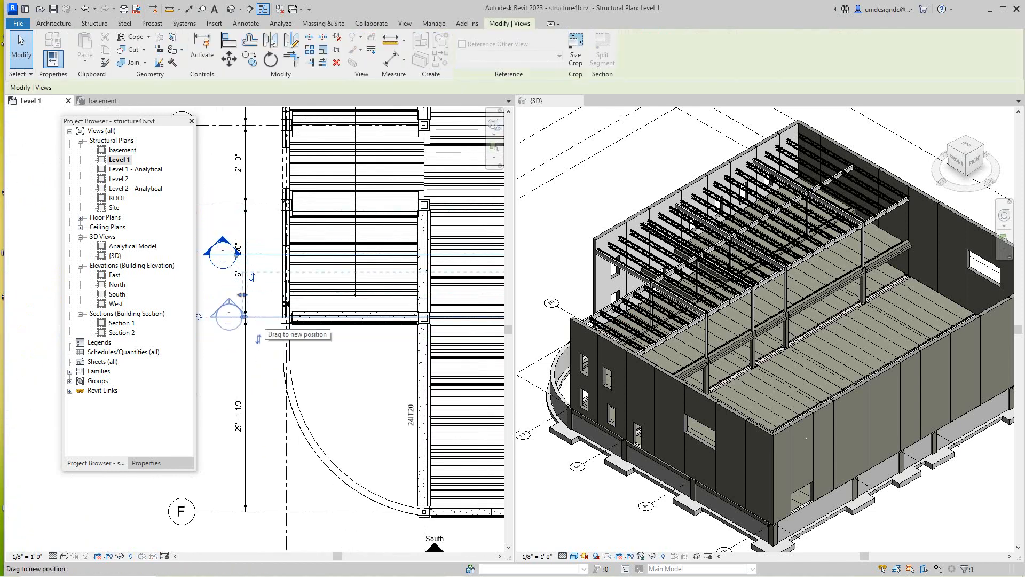
key(Escape)
scroll(230, 335, up, 2)
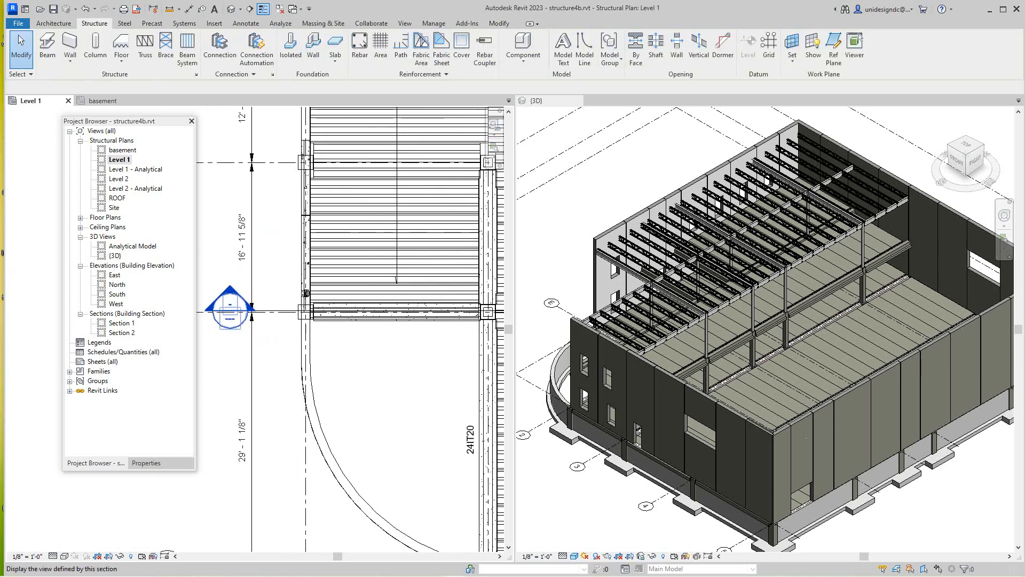
Step: Open Section 2 and shift the Fc-F1 connection sideways until its bearing plate meets the inner face of the wall panel
double_click(229, 309)
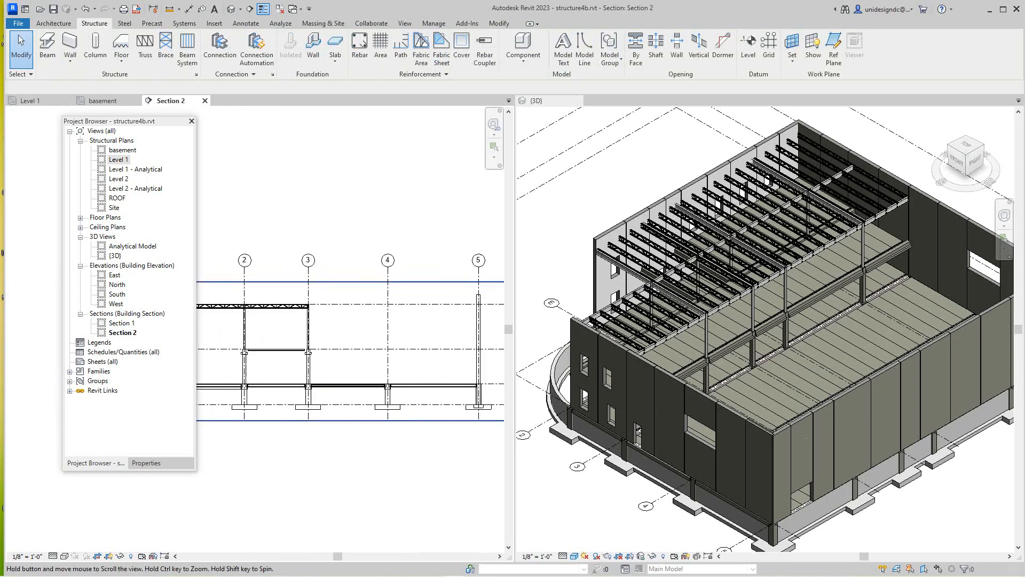
scroll(266, 379, up, 8)
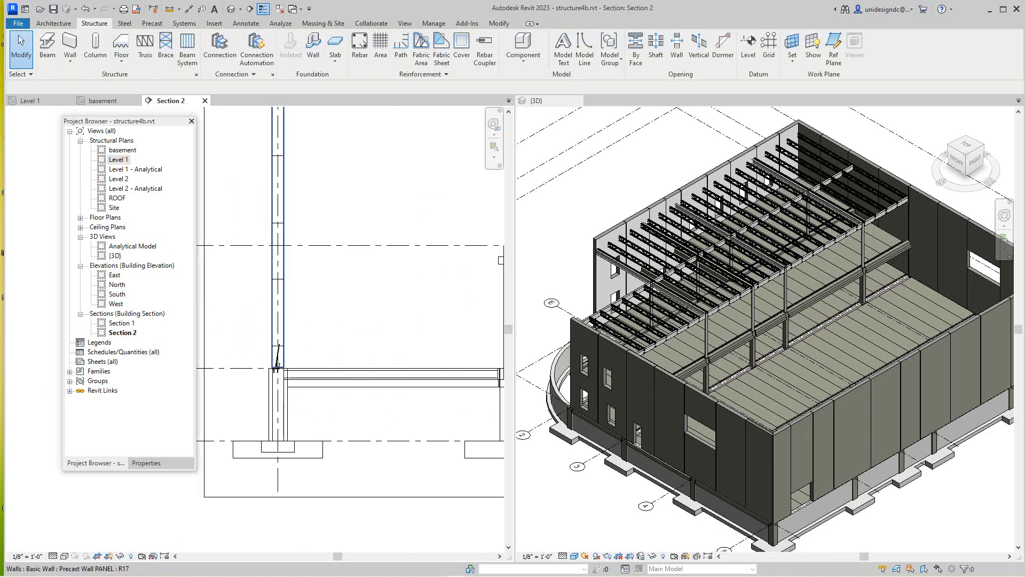
scroll(261, 379, up, 6)
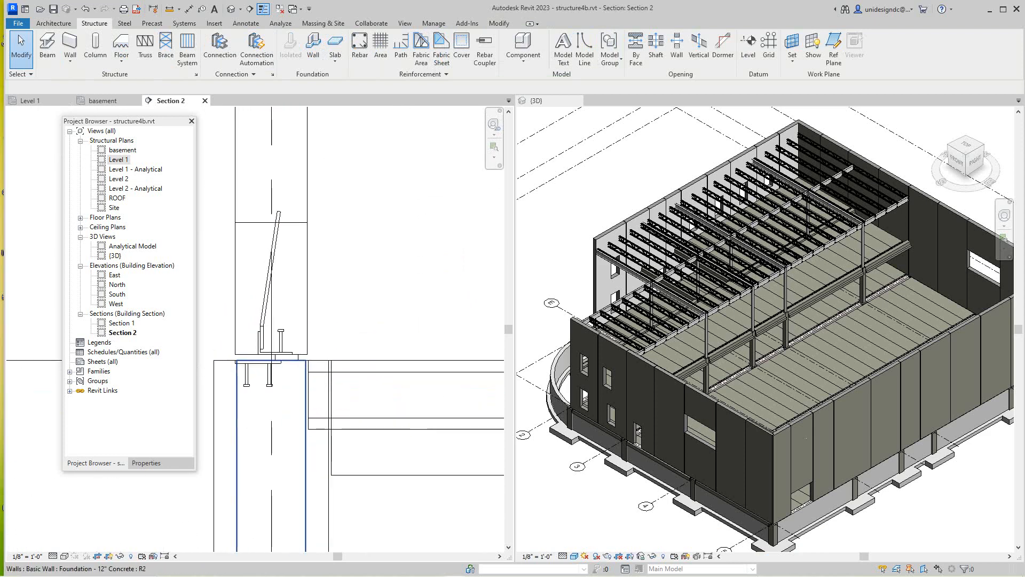
scroll(267, 374, up, 5)
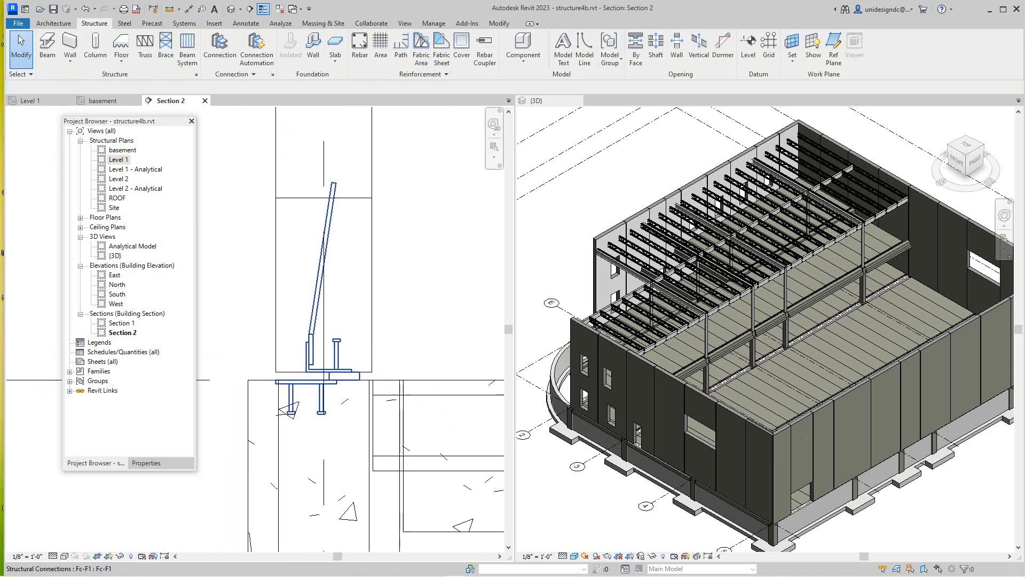
scroll(341, 387, up, 2)
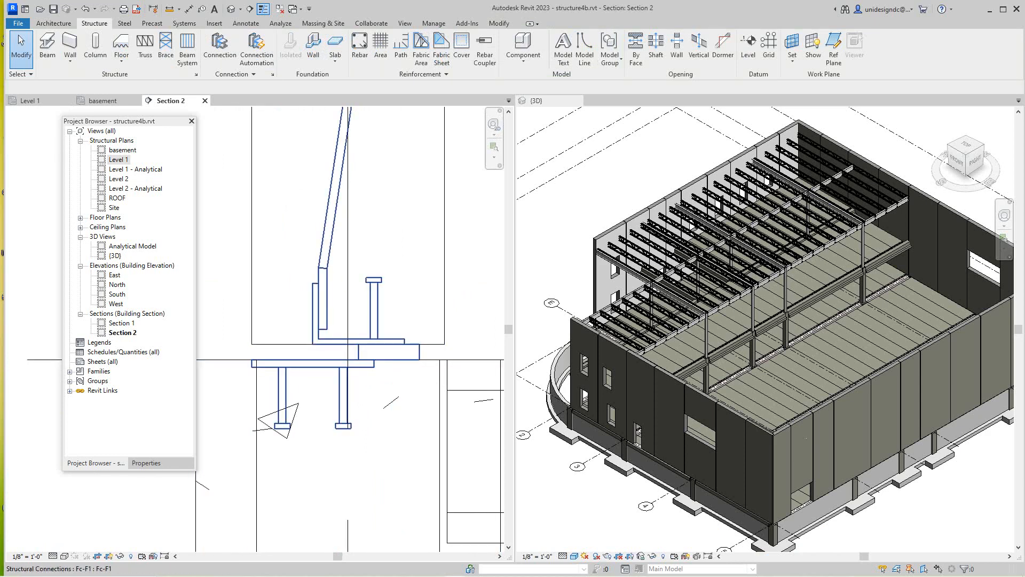
click(314, 242)
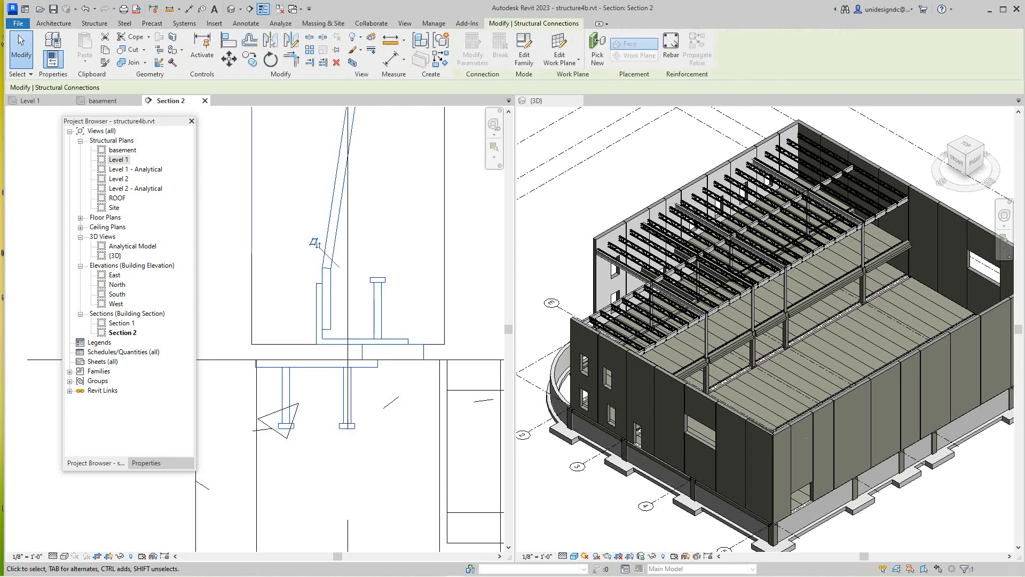
drag(314, 242, 337, 243)
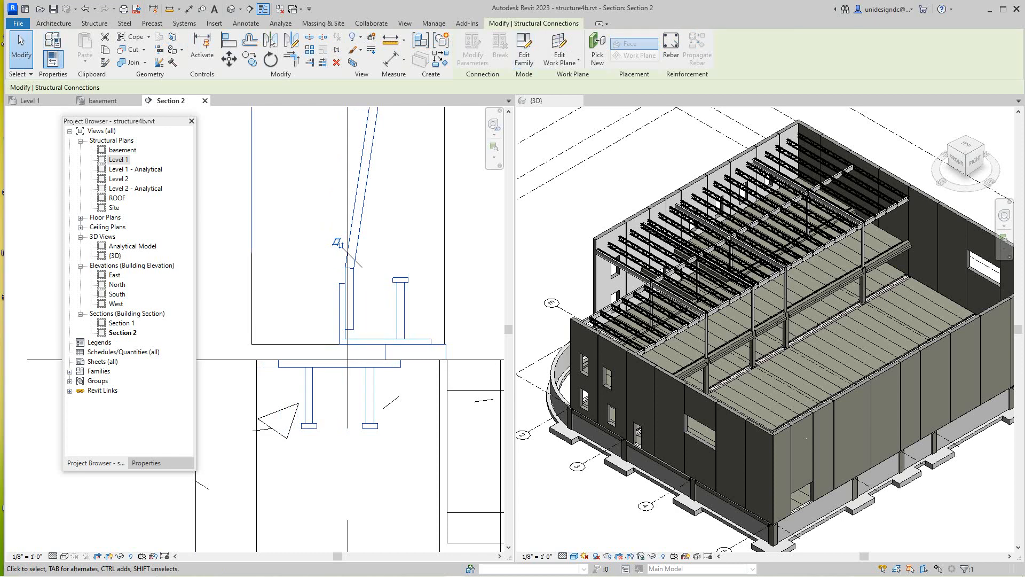
Step: Set the Section 2 view's visual style to Shaded and examine the connection between wall panel and foundation wall
click(64, 556)
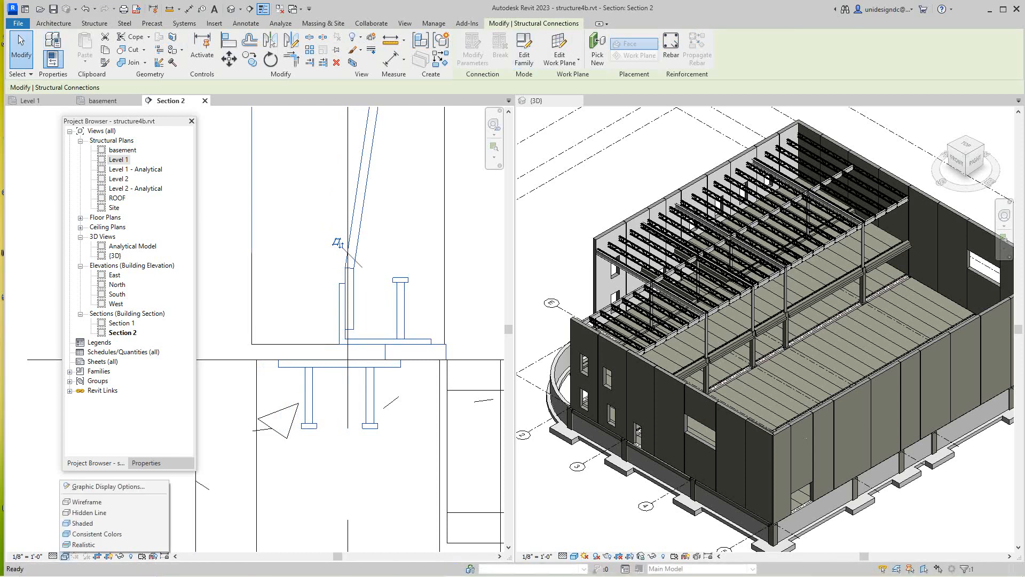
click(83, 523)
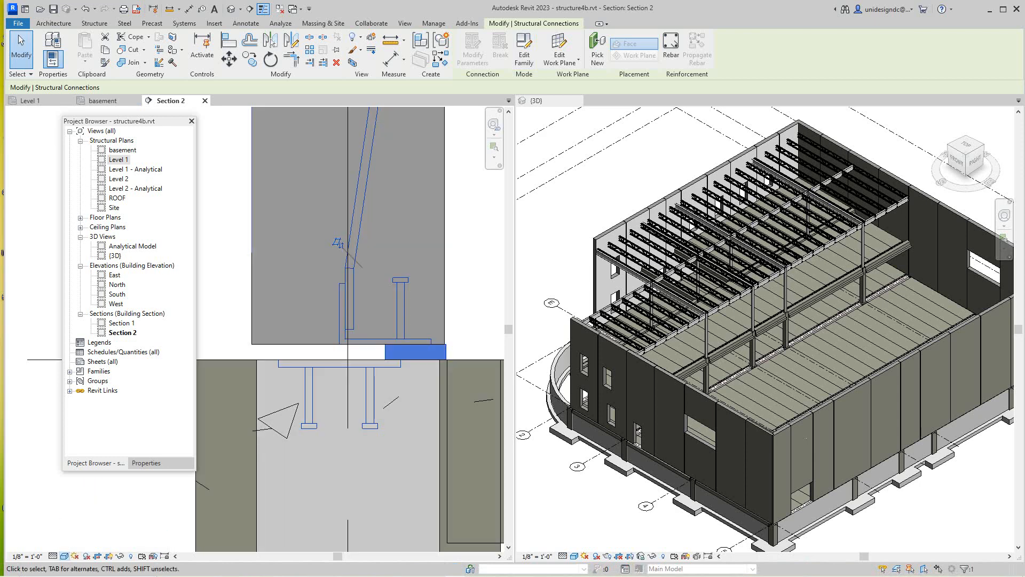
scroll(317, 355, down, 2)
scroll(332, 308, down, 2)
middle_drag(332, 308, 300, 428)
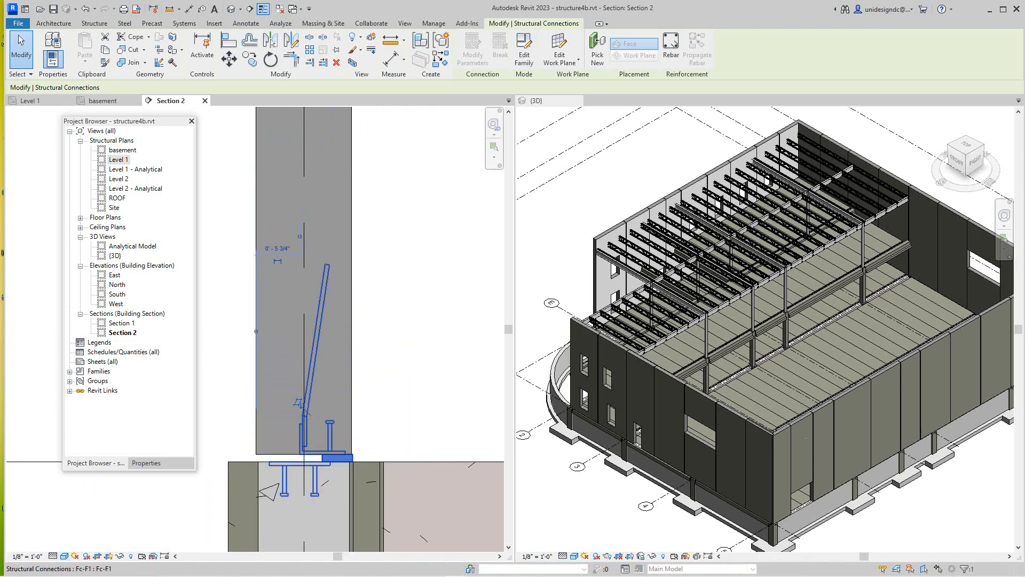
scroll(298, 403, up, 1)
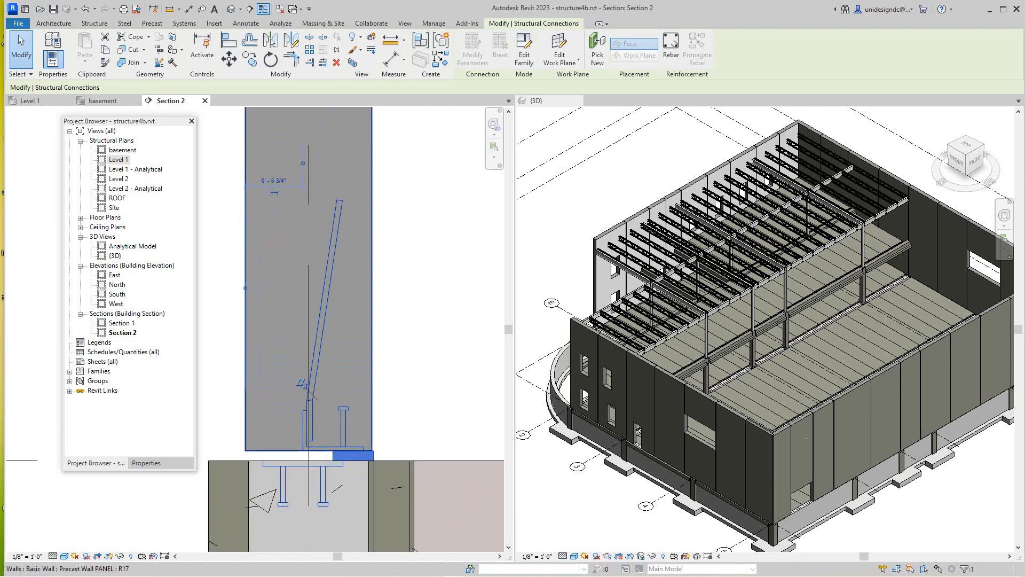
scroll(302, 391, down, 1)
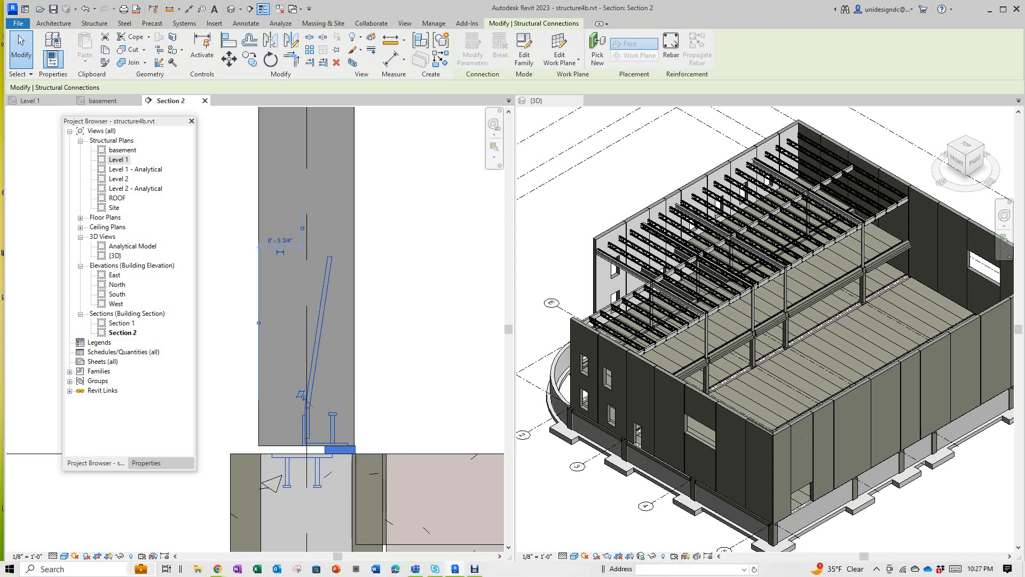
Step: In the Level 1 plan, copy the Fc-F1 connection near grid E about 7'-2" along the wall panel towards grid D, with multiple copies enabled
click(32, 100)
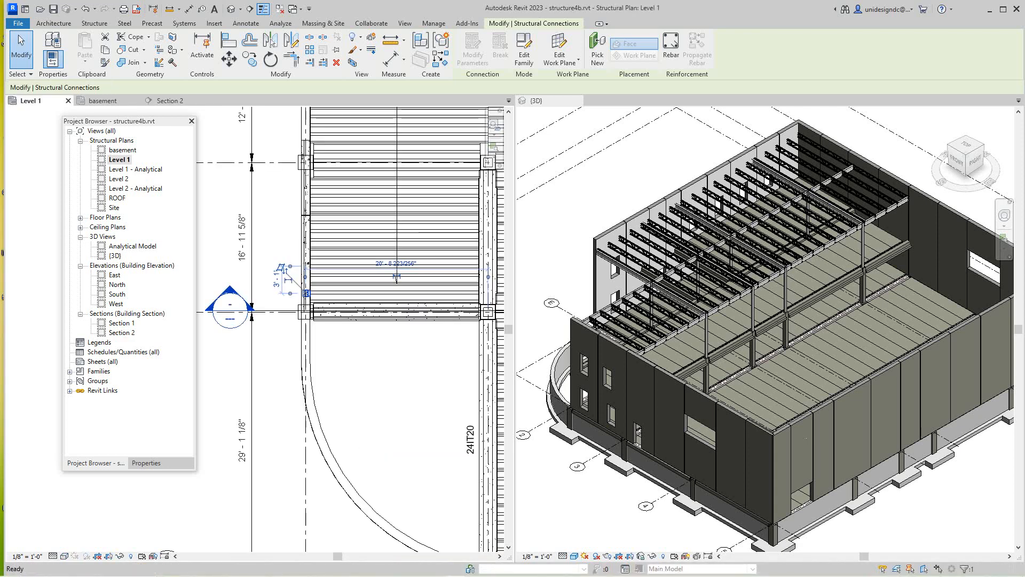
scroll(352, 260, up, 2)
key(Escape)
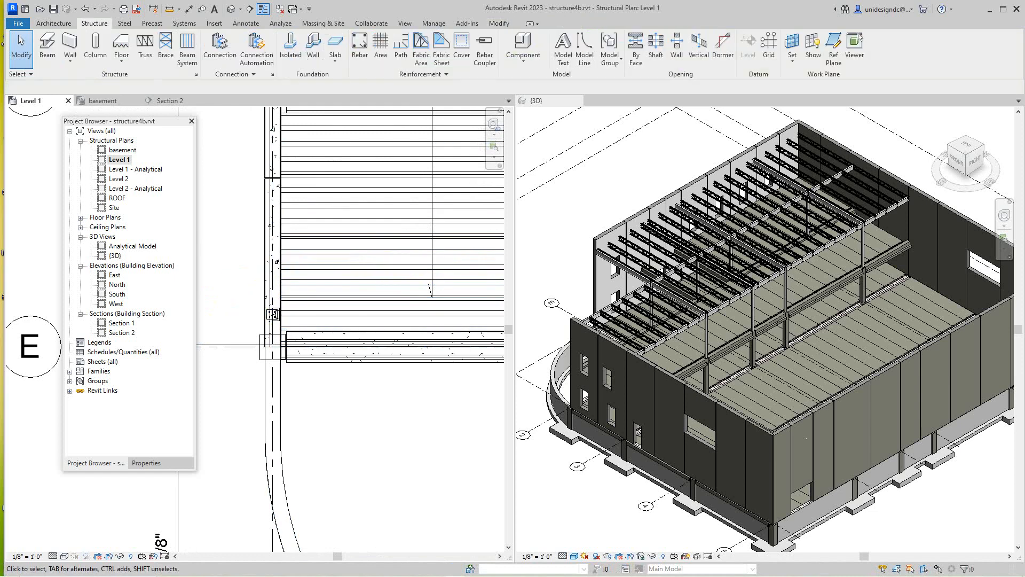
middle_drag(271, 315, 353, 431)
scroll(349, 433, up, 2)
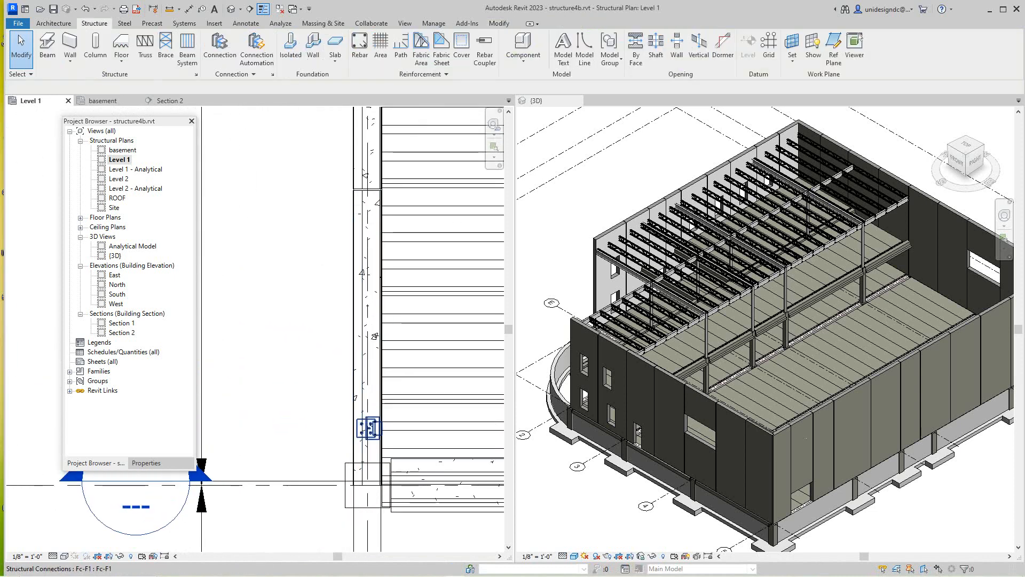
click(368, 427)
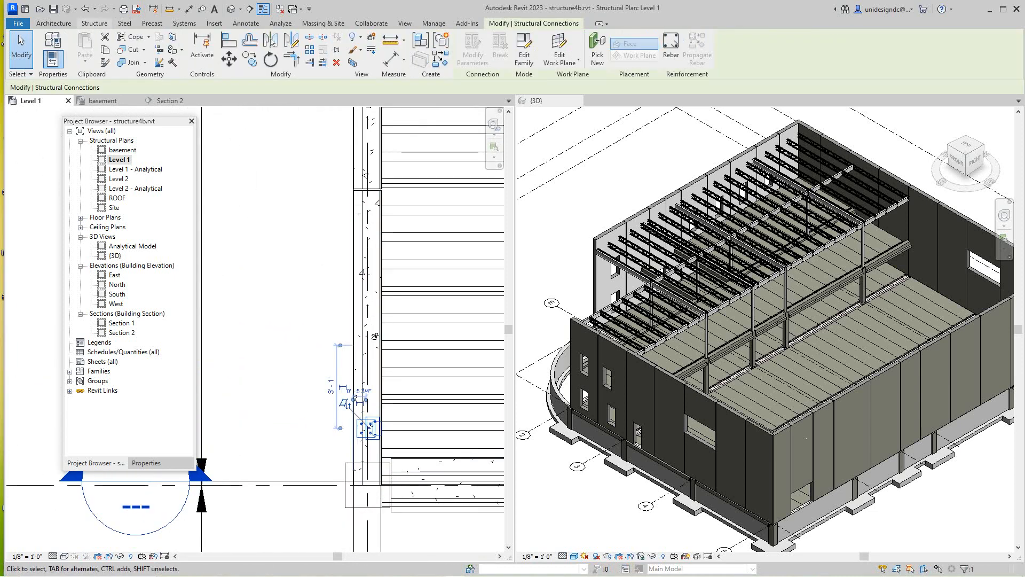
key(c)
key(o)
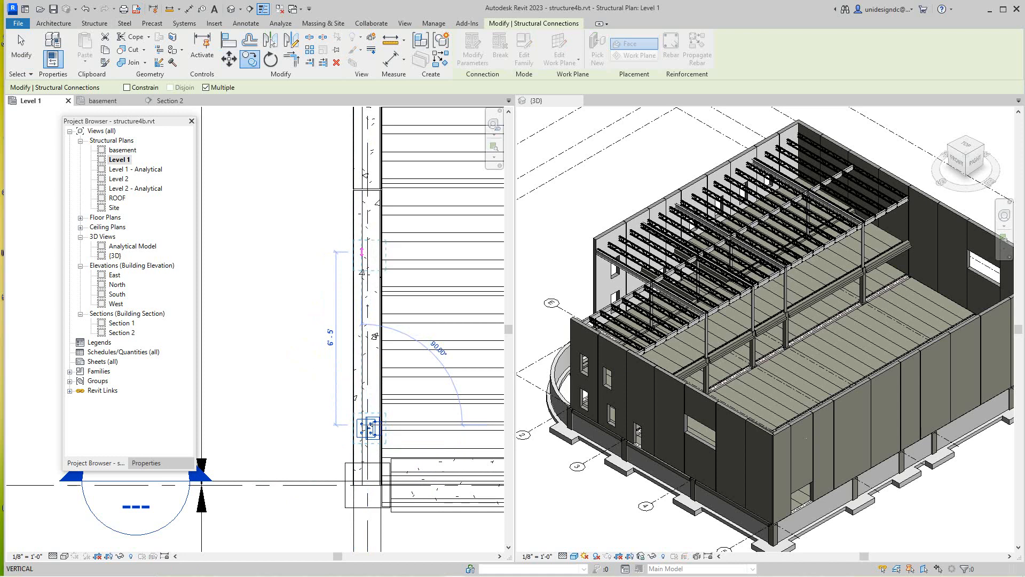
scroll(375, 336, up, 2)
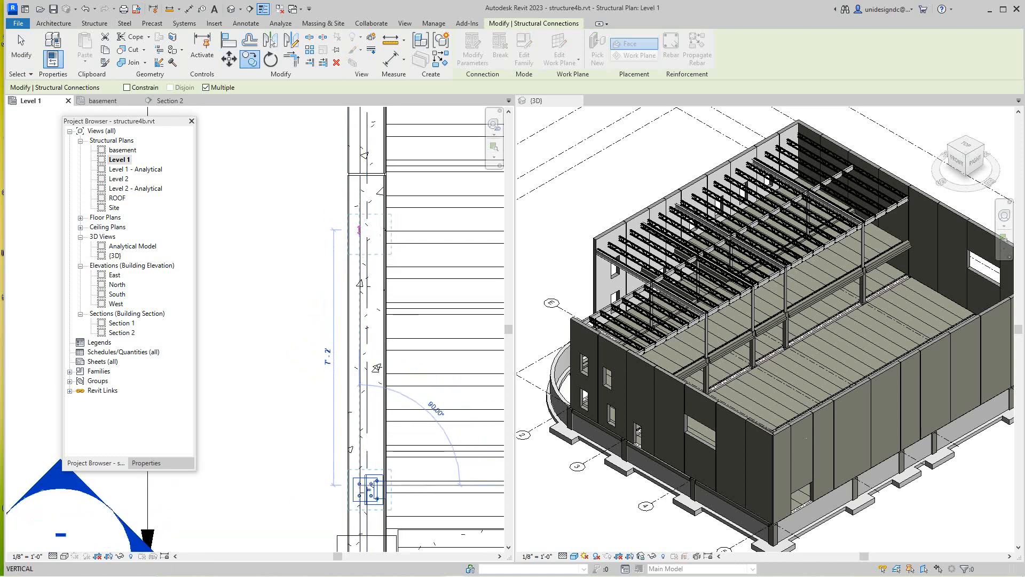
click(359, 229)
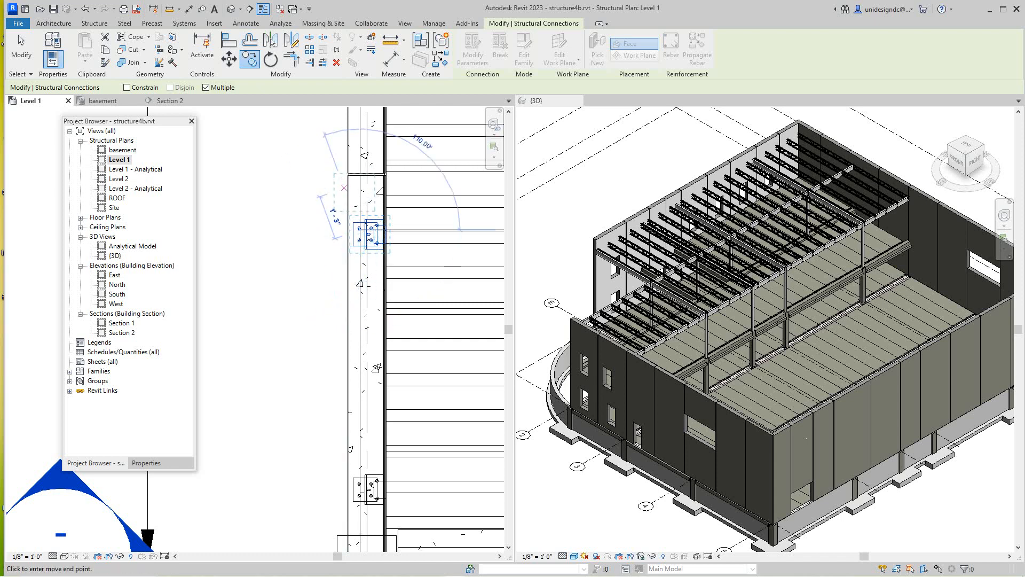
Step: Place two more Fc-F1 copies along the wall: one about 3'-4" on, across the panel joint, and one just past grid D
scroll(348, 280, down, 3)
middle_drag(348, 281, 348, 324)
scroll(348, 325, up, 2)
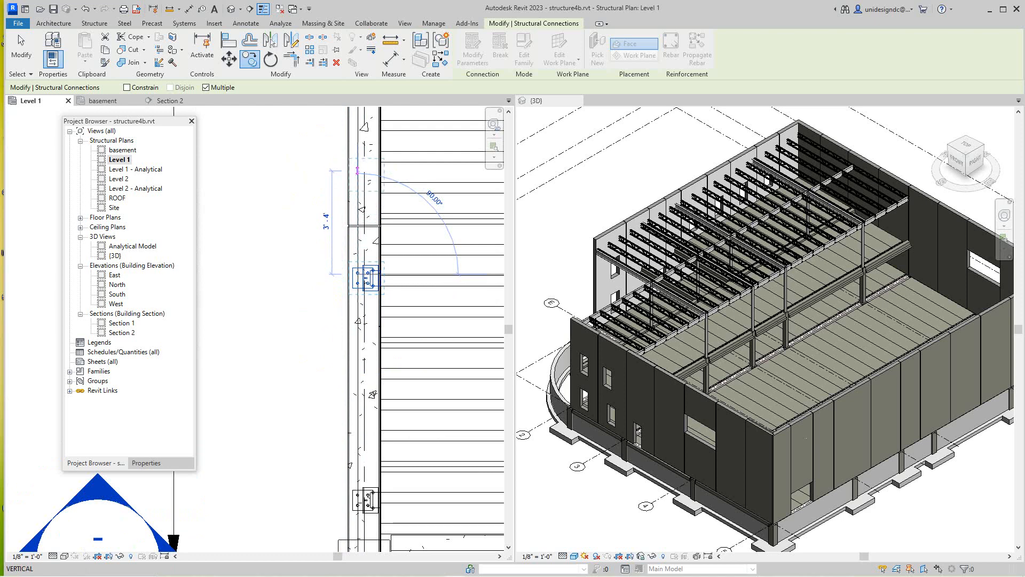
click(358, 166)
scroll(366, 184, down, 3)
middle_drag(366, 184, 332, 377)
scroll(333, 368, up, 1)
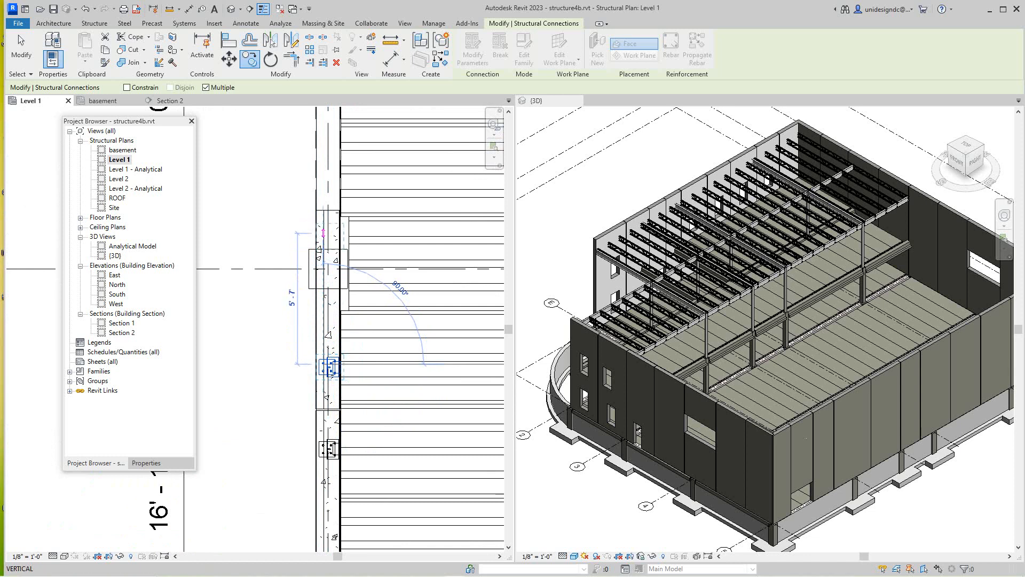
scroll(323, 234, up, 2)
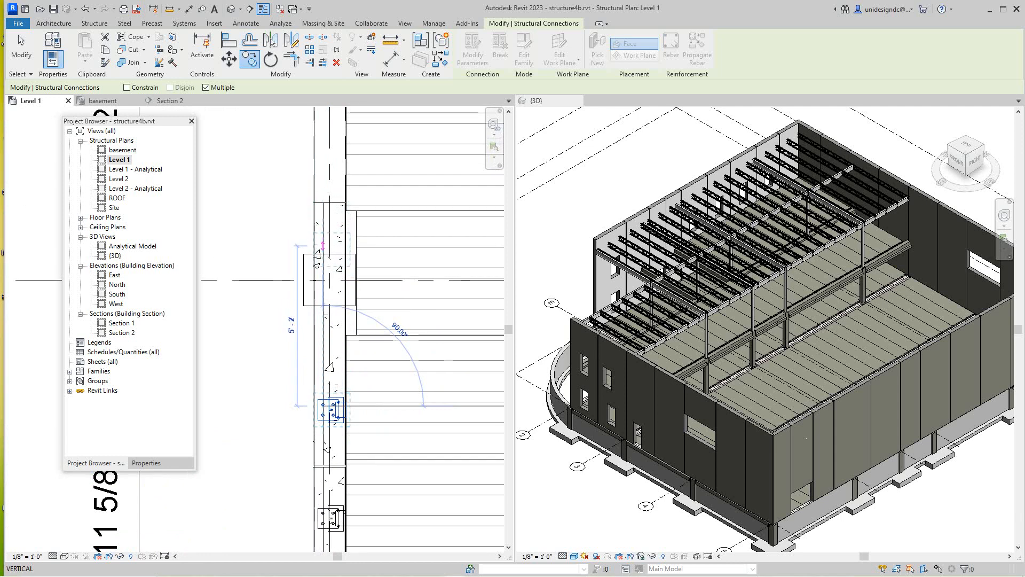
click(322, 235)
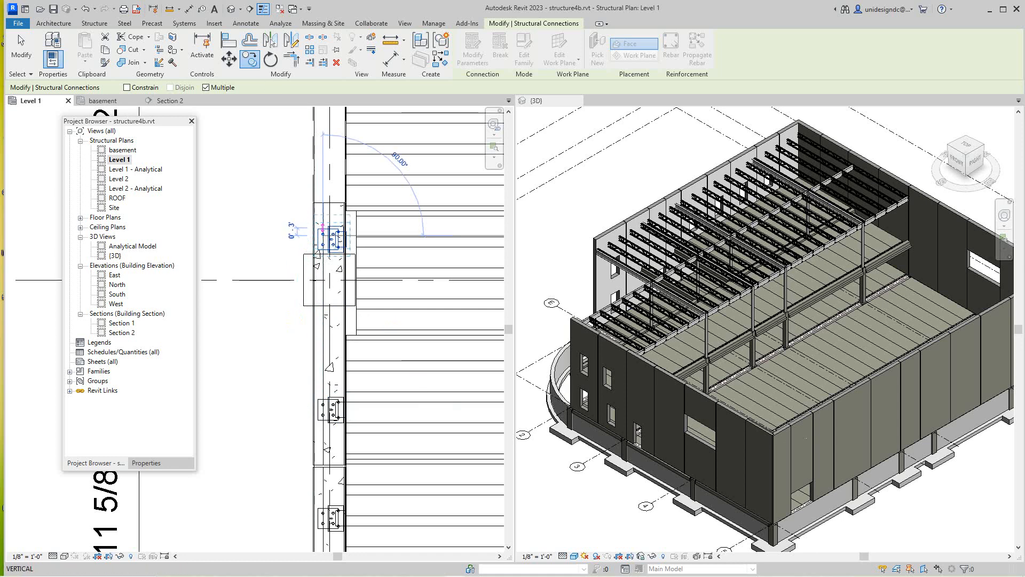
Step: Continue the Fc-F1 copies with one in the wall between grids D and C and another just past grid C
scroll(322, 234, down, 3)
middle_drag(323, 235, 319, 296)
scroll(321, 244, up, 2)
scroll(321, 244, up, 1)
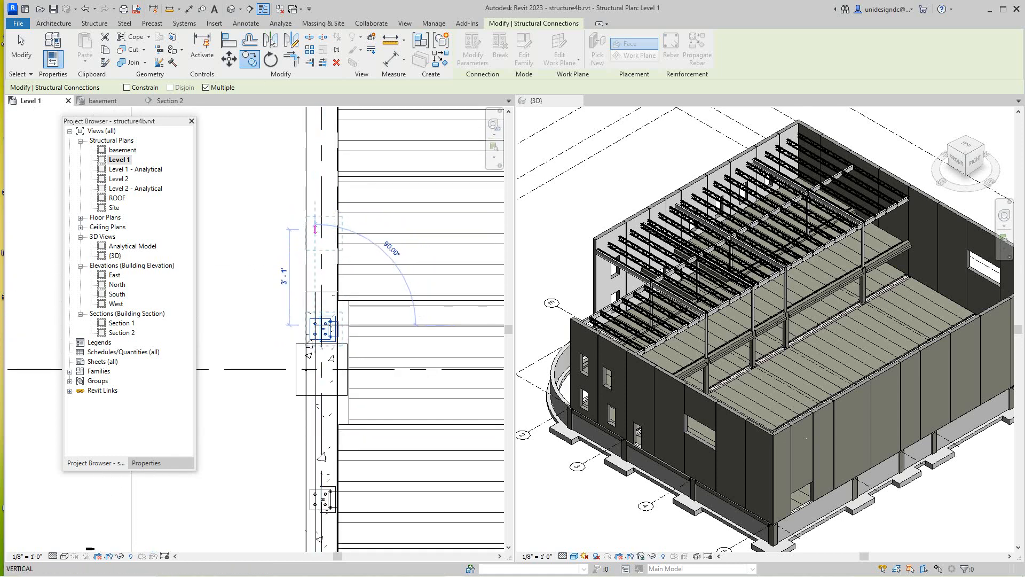
click(315, 216)
scroll(321, 255, down, 2)
middle_drag(323, 257, 289, 381)
scroll(296, 284, up, 4)
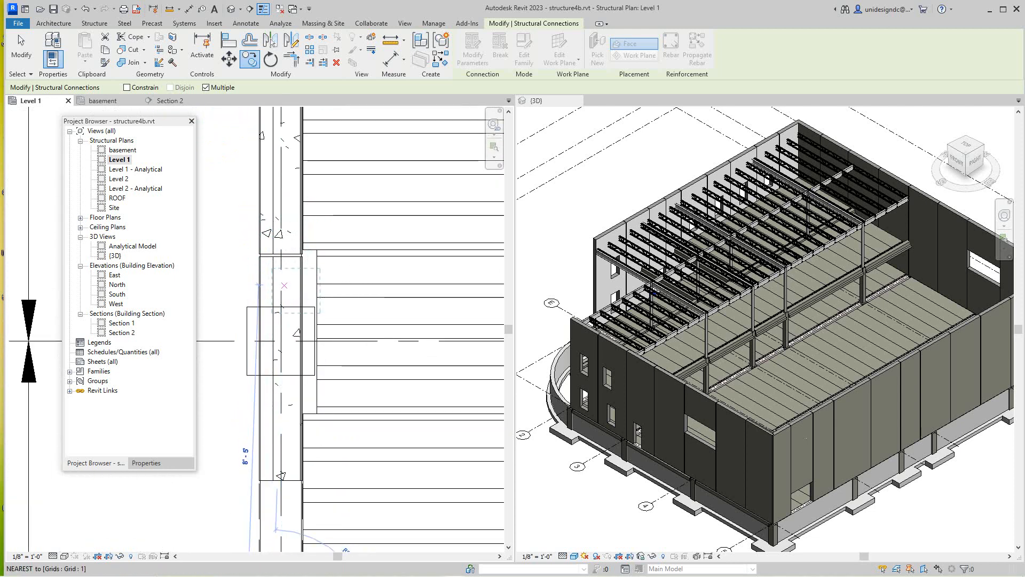
scroll(273, 278, down, 4)
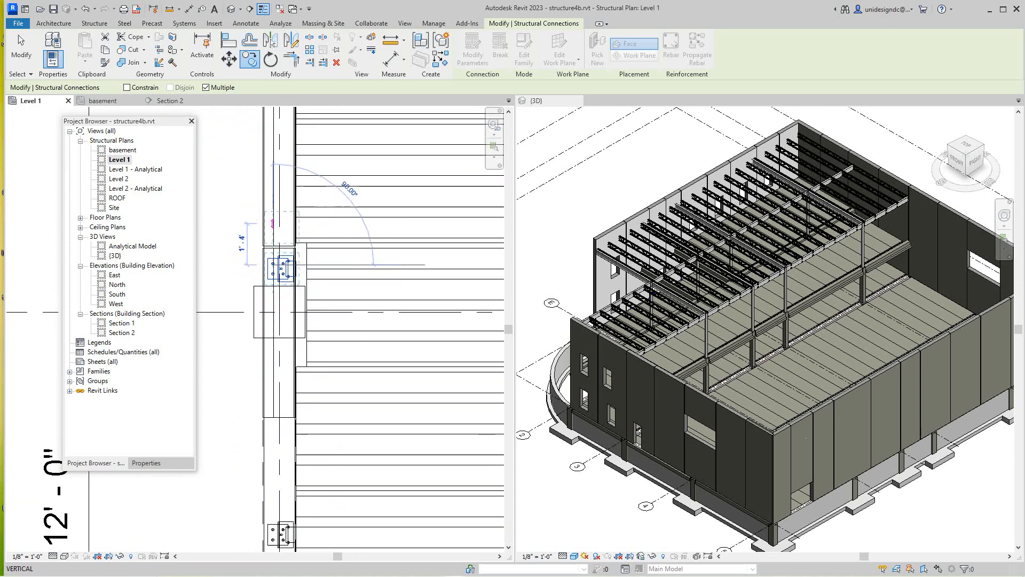
scroll(265, 325, down, 1)
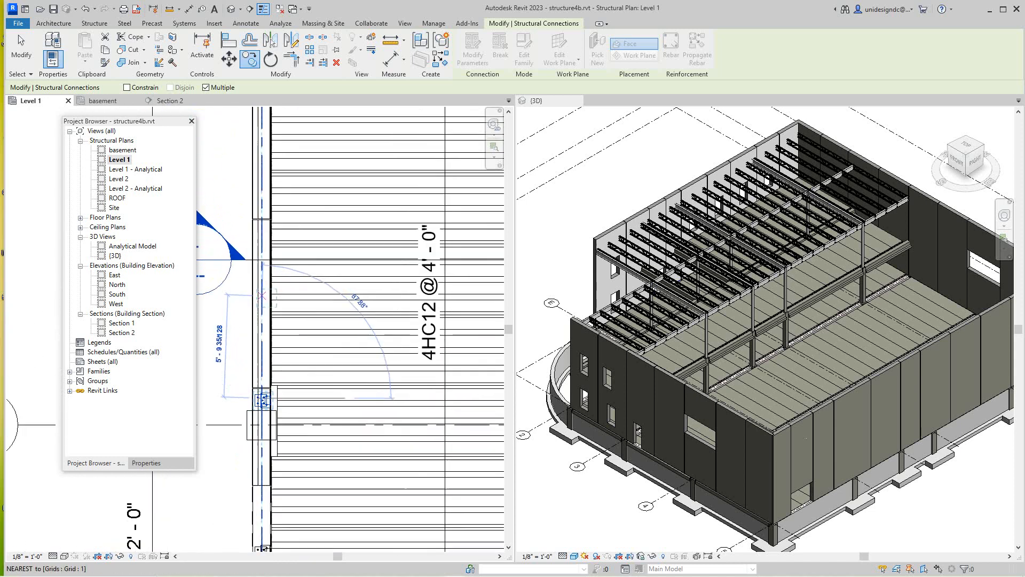
Step: Copy the Fc-F1 connection onto the next wall panel beyond grid C, just short of the section line
scroll(257, 284, up, 1)
scroll(251, 260, up, 2)
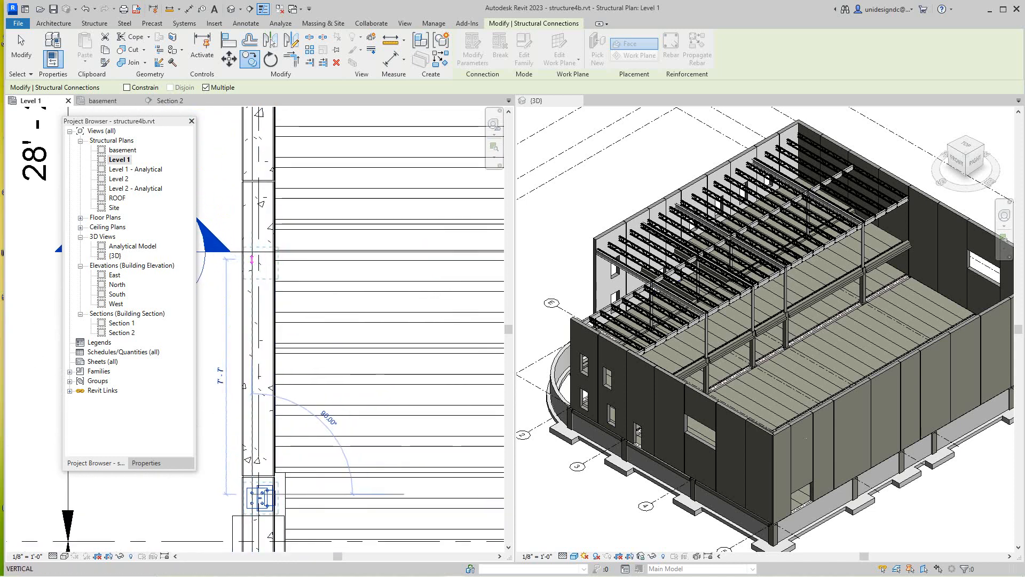
click(251, 277)
scroll(253, 261, down, 3)
middle_drag(254, 257, 231, 359)
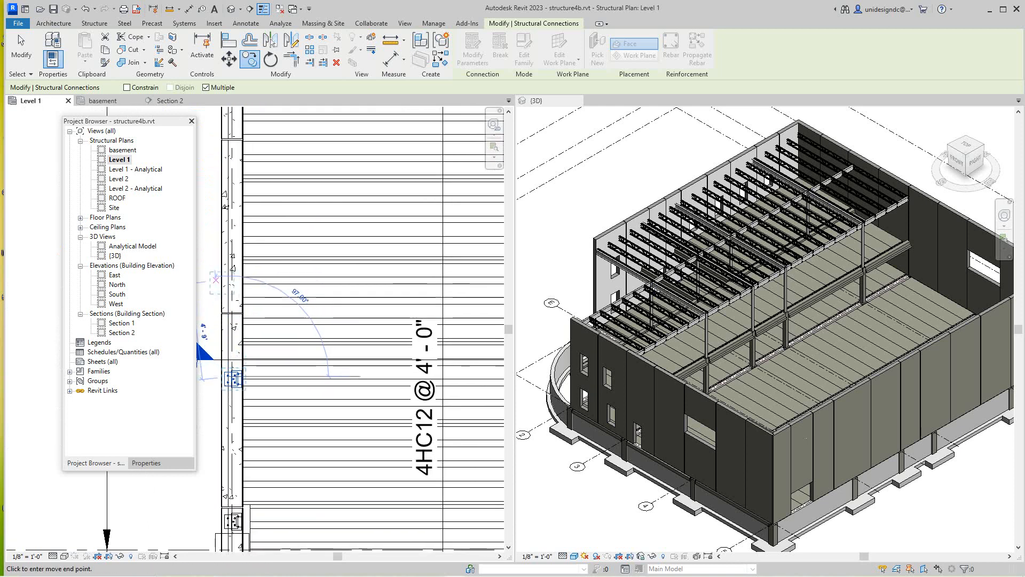
Step: Place another Fc-F1 copy about 6'-9" farther towards grid B and end the copying
scroll(251, 274, up, 1)
middle_drag(250, 273, 283, 328)
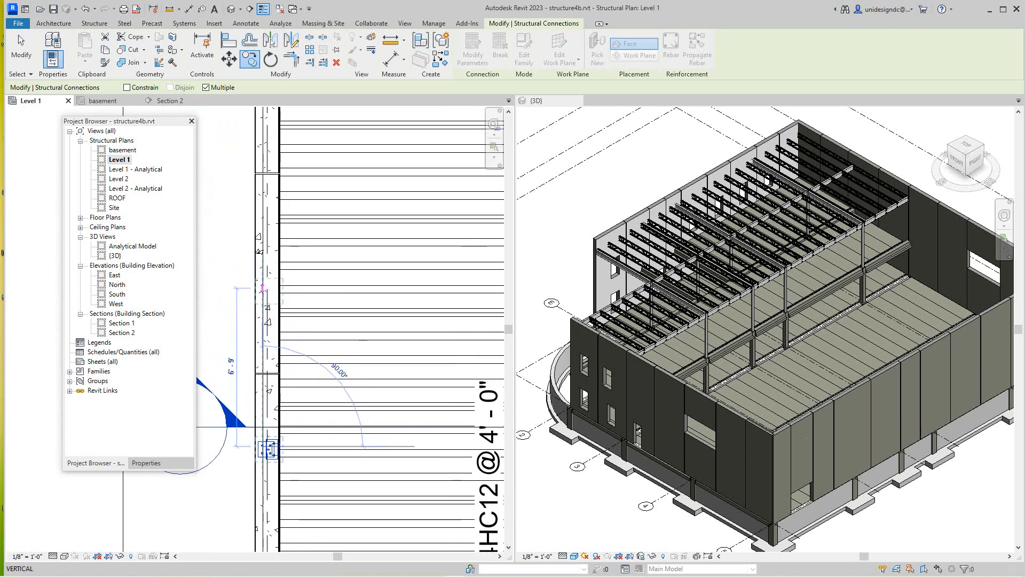
click(262, 288)
scroll(275, 287, down, 3)
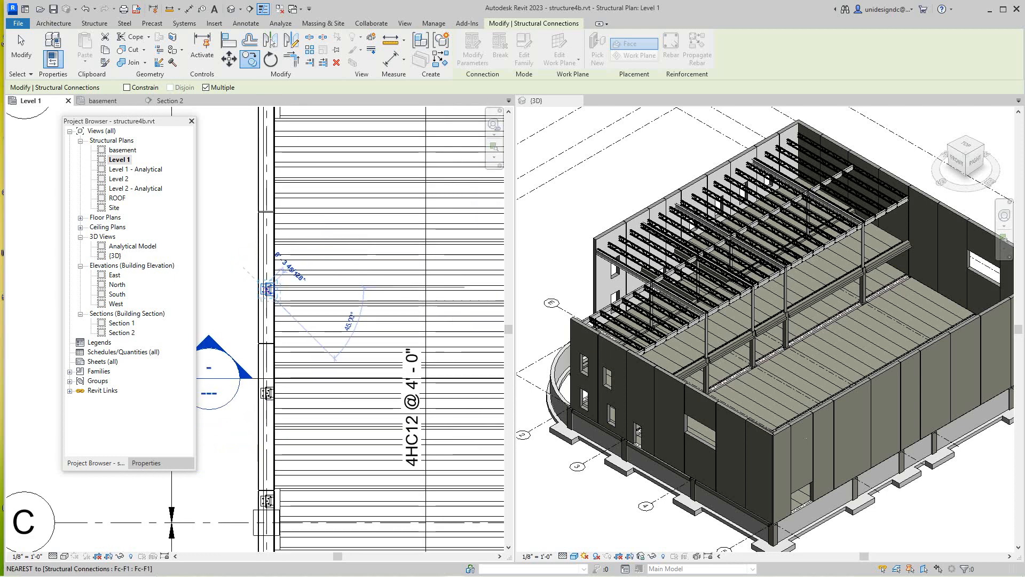
middle_drag(276, 256, 249, 382)
scroll(240, 345, up, 2)
click(237, 344)
middle_drag(237, 343, 238, 399)
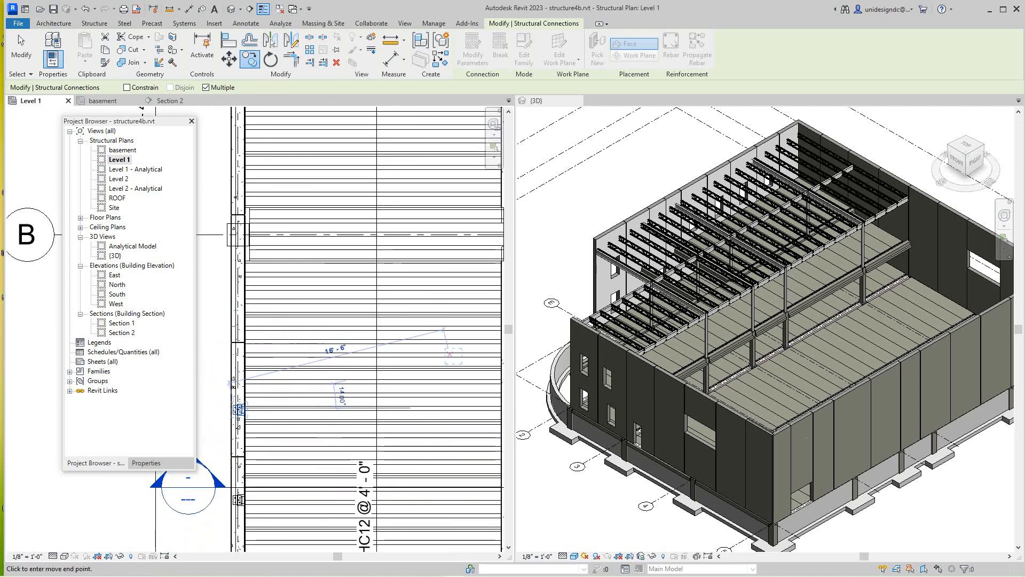
right_click(341, 306)
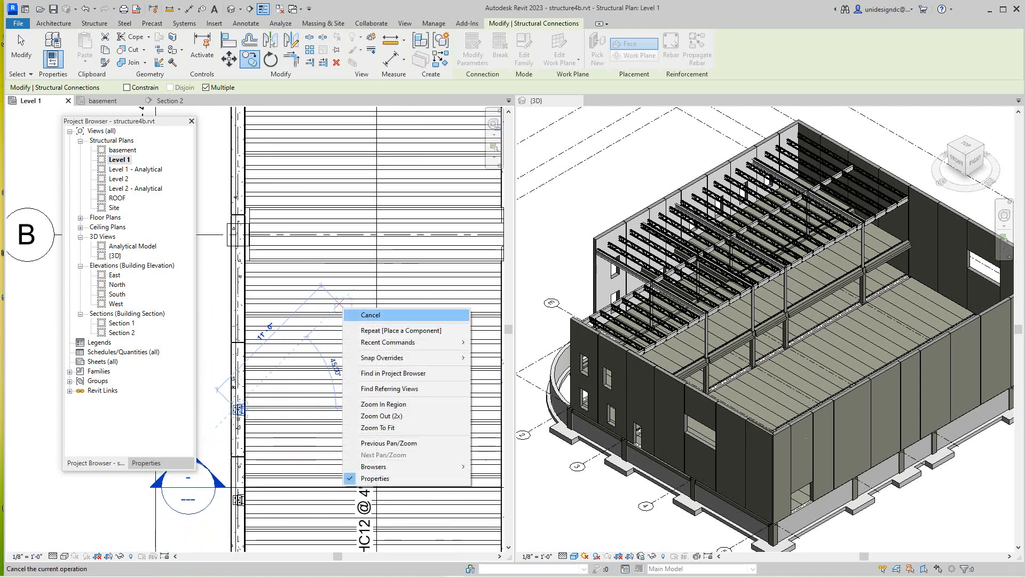
click(352, 315)
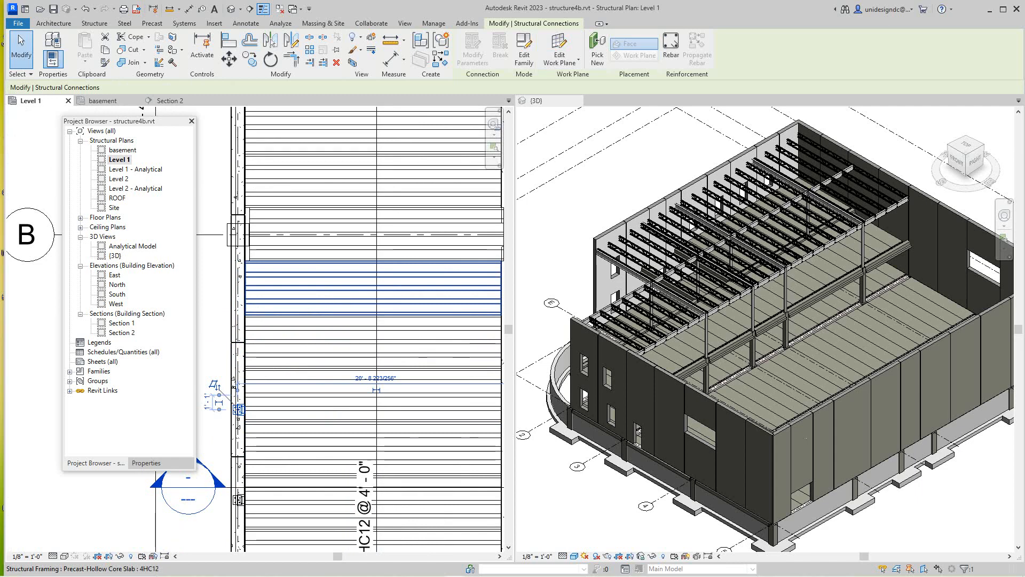
Step: In the 3D view, delete the Fc-F1 connection standing in the wall opening between grids C and D
click(780, 176)
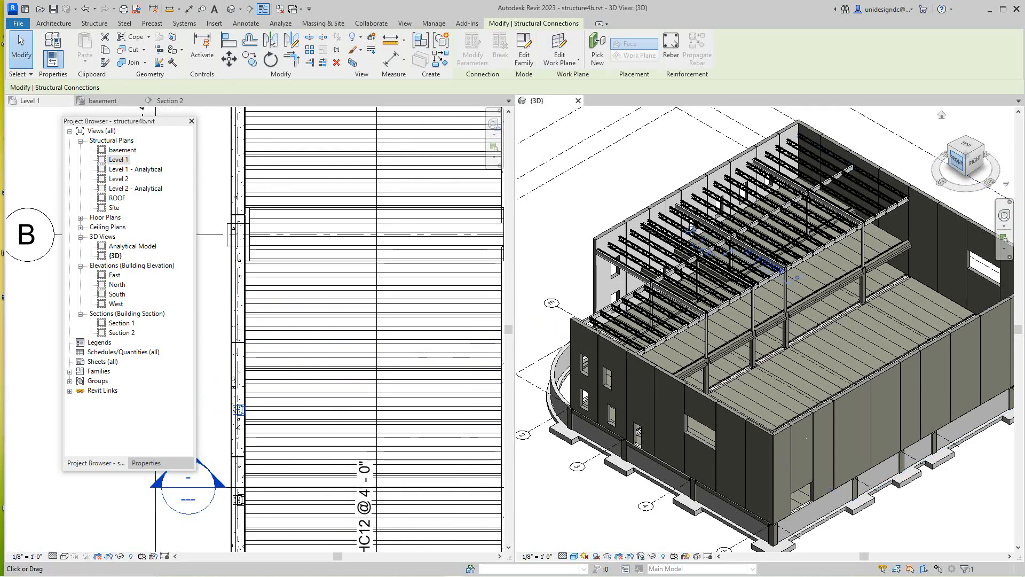
mouse_move(956, 161)
mouse_down()
mouse_move(973, 167)
mouse_move(997, 153)
mouse_up()
click(948, 332)
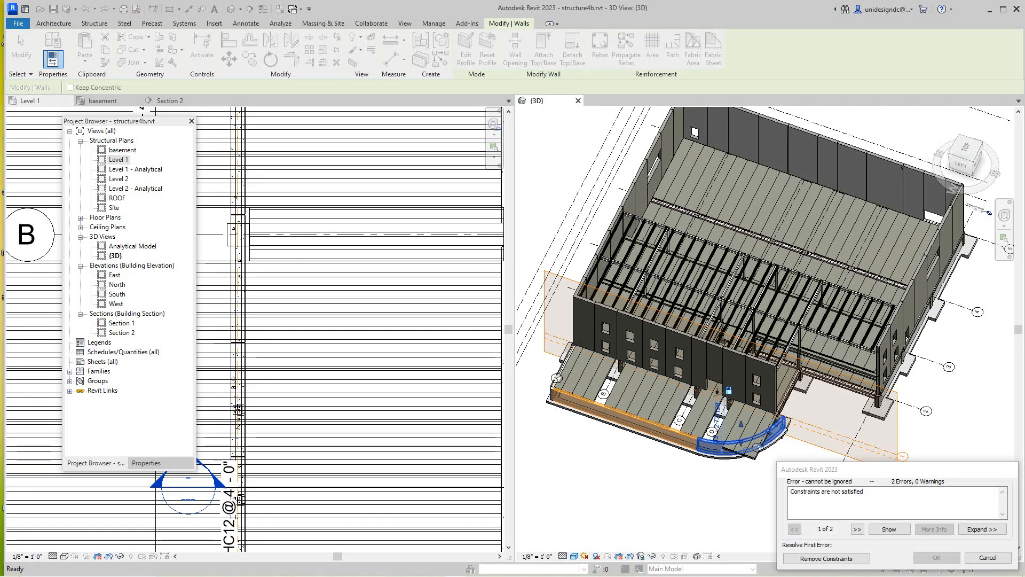
click(987, 557)
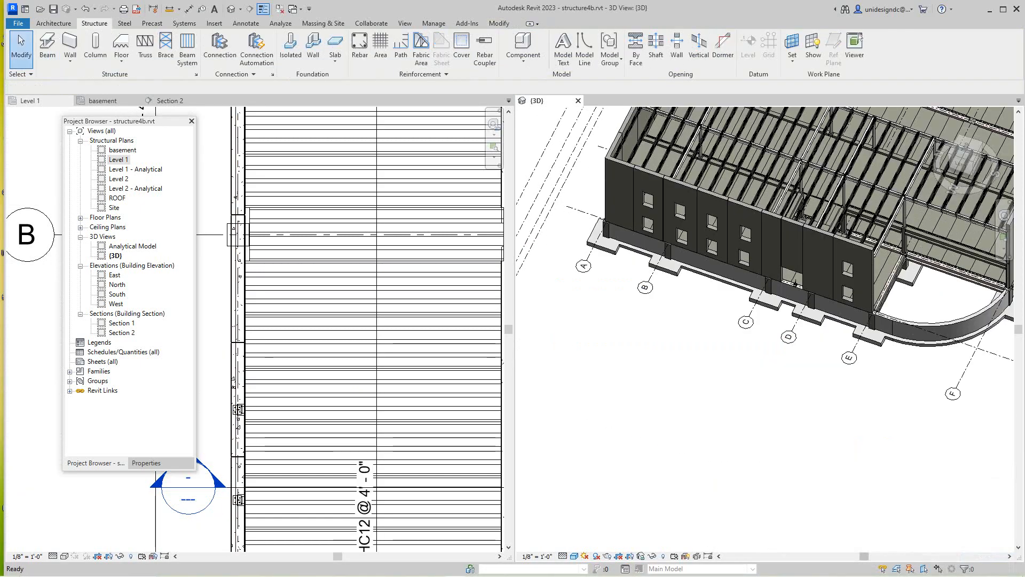
scroll(700, 347, down, 2)
middle_drag(699, 347, 702, 420)
scroll(710, 331, up, 8)
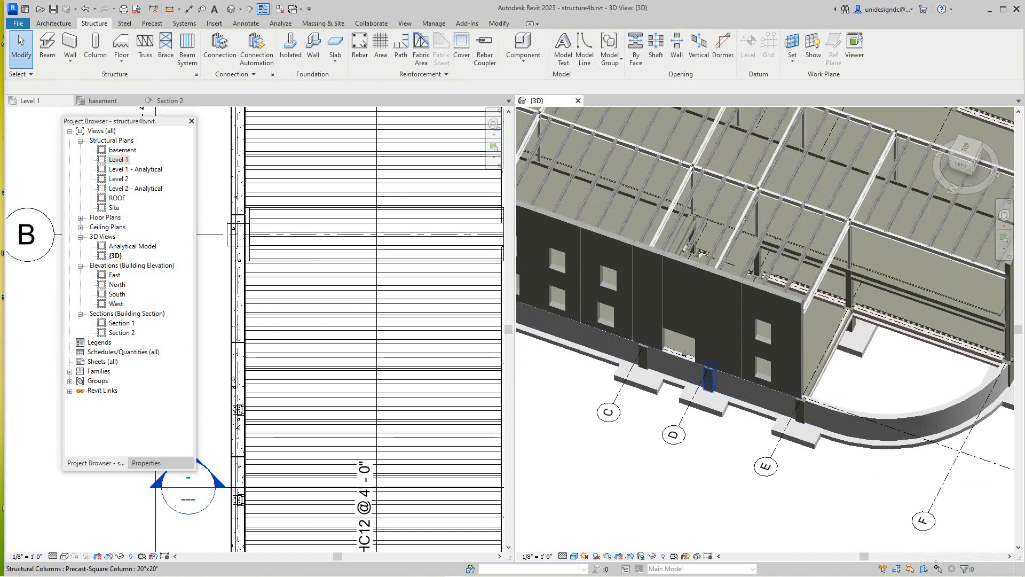
scroll(710, 337, up, 2)
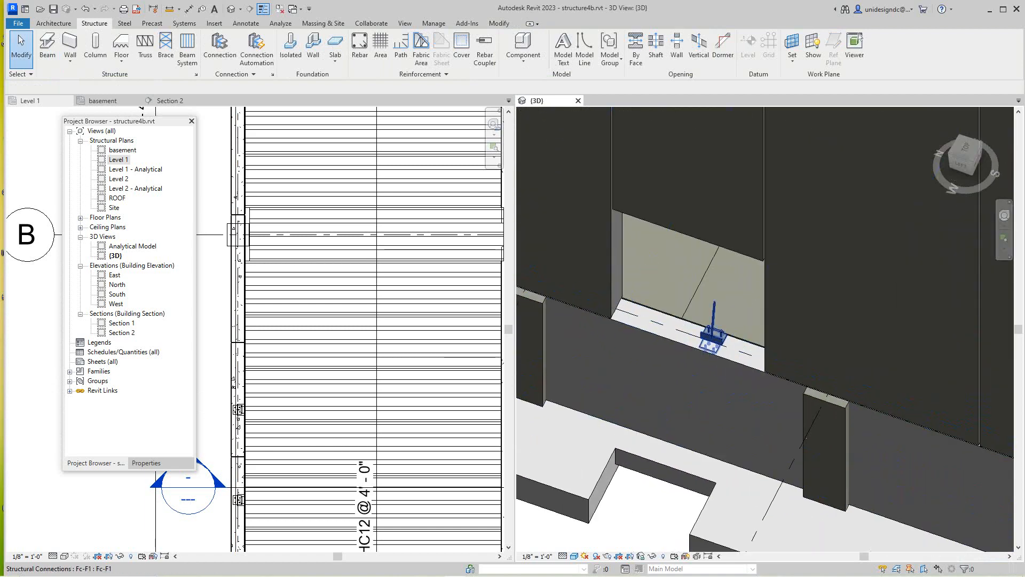
click(712, 336)
key(Escape)
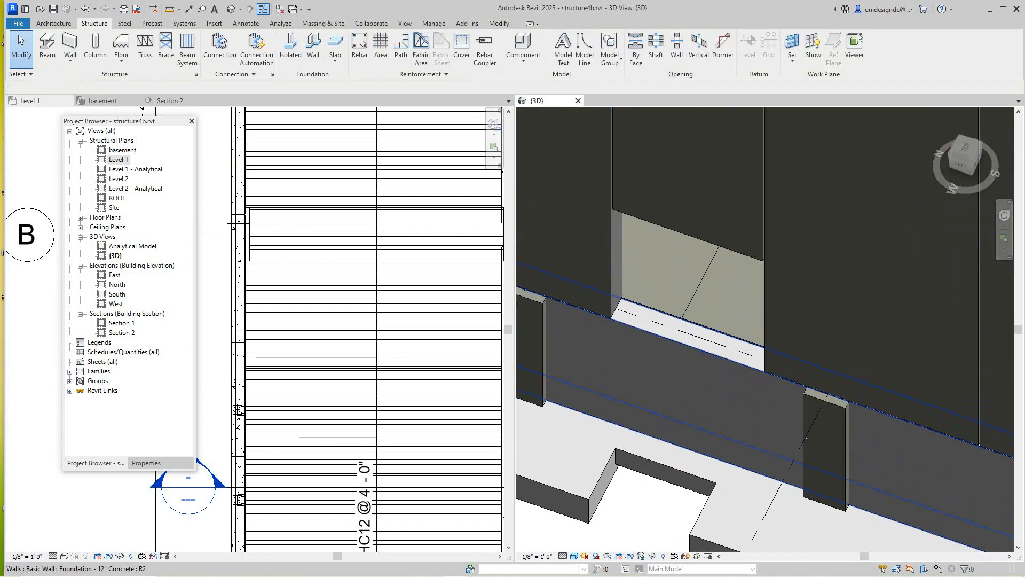
Step: Set the 3D view's visual style to Wireframe and examine the Fc-F1 connections along the foundation wall
scroll(377, 216, down, 2)
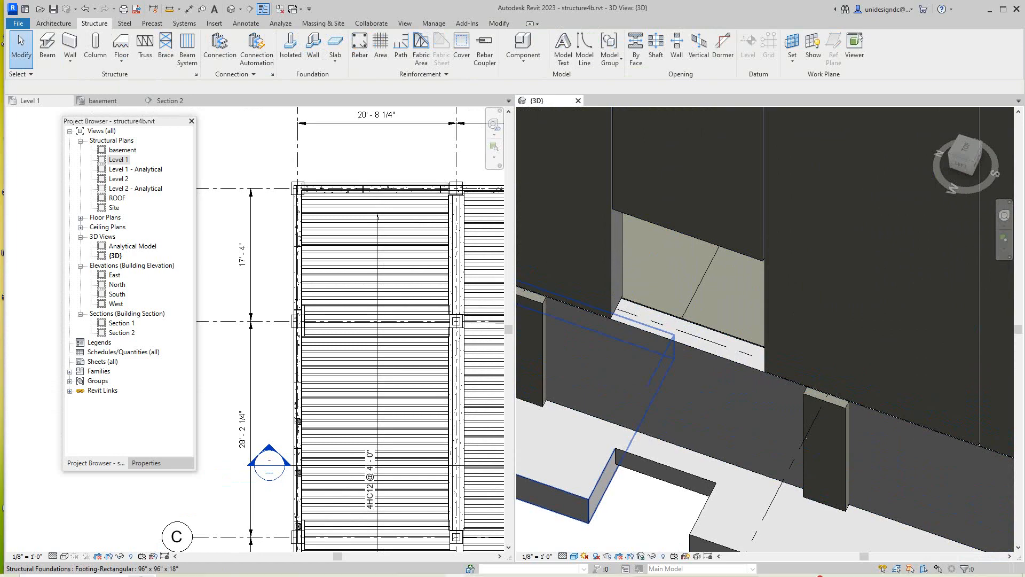
click(574, 556)
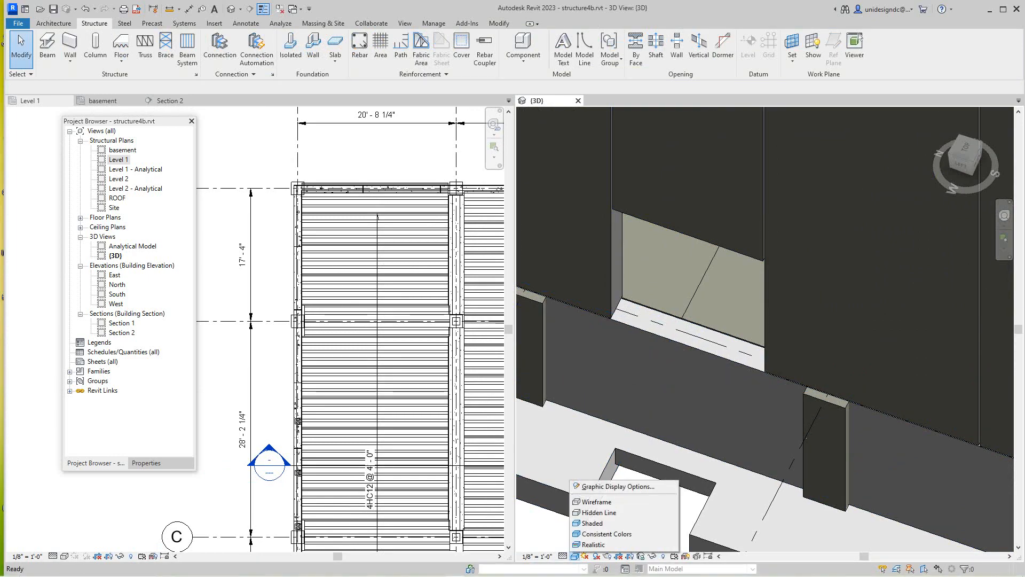
click(601, 502)
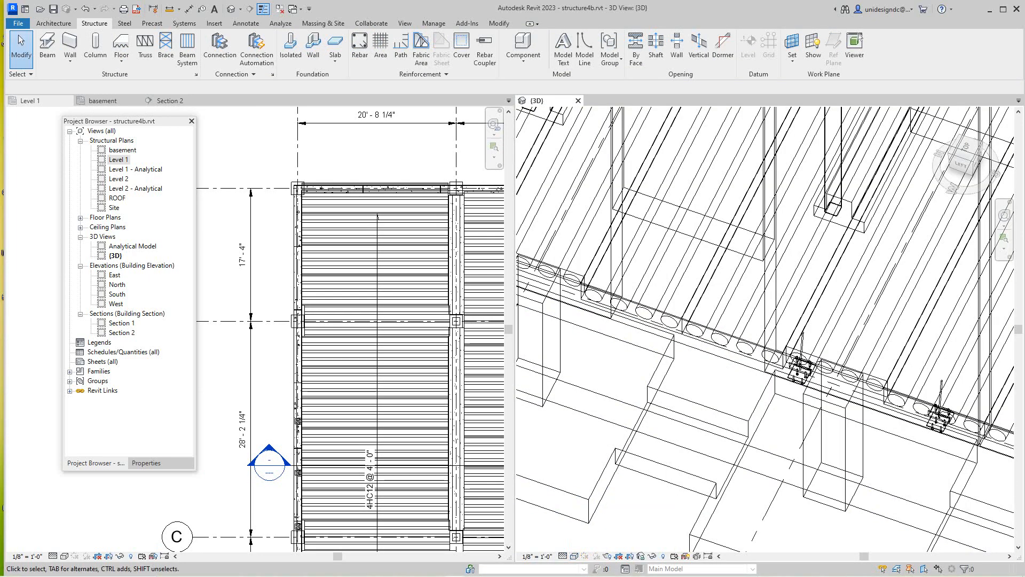
scroll(937, 393, up, 2)
scroll(961, 419, down, 3)
middle_drag(957, 423, 1009, 520)
scroll(887, 373, down, 3)
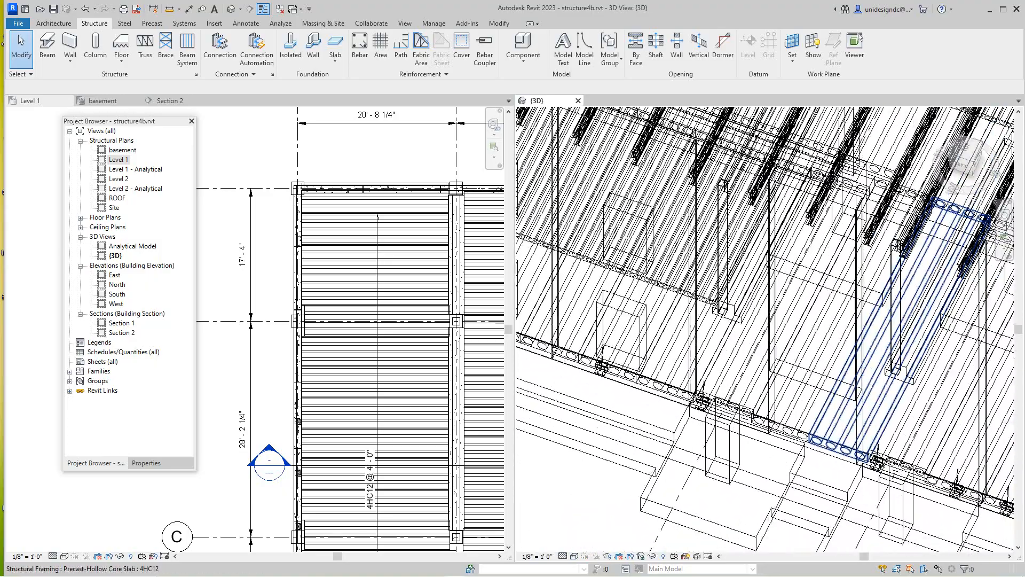
middle_drag(790, 266, 808, 315)
scroll(723, 399, up, 3)
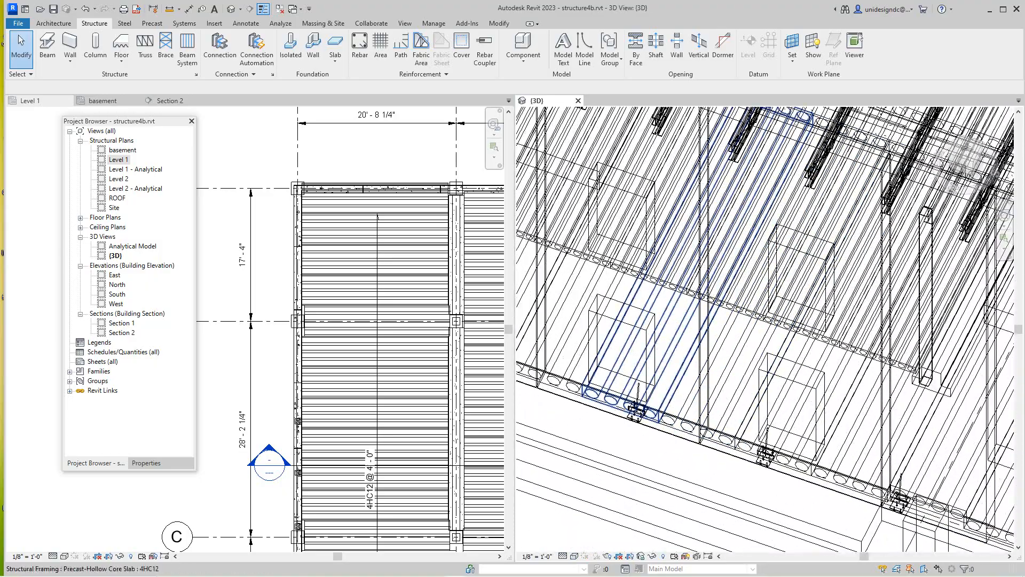
scroll(708, 398, down, 3)
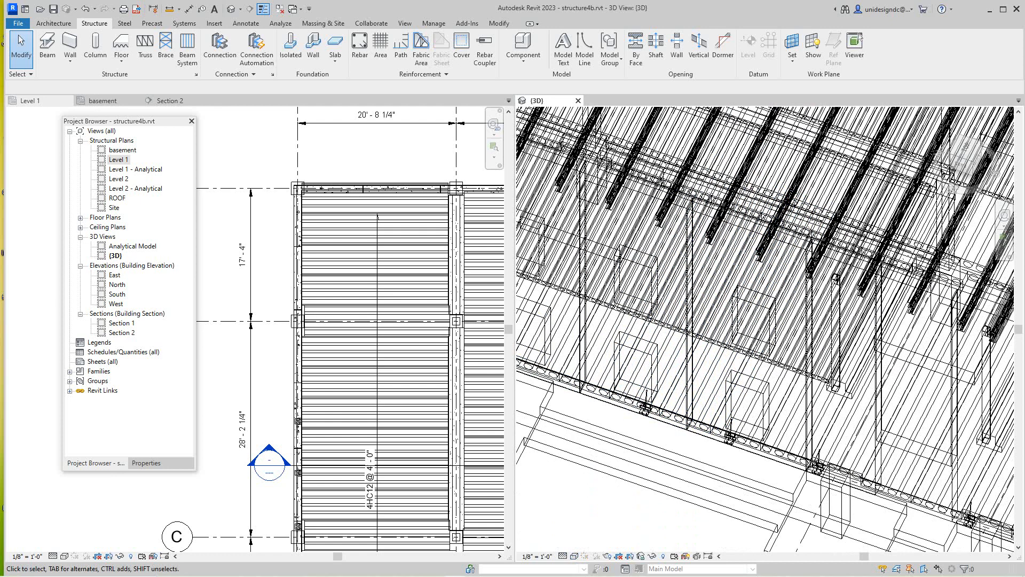
Step: Examine the Fc-F1 connections on the grid 1 wall between grids B and C in the Level 1 plan
scroll(249, 193, down, 2)
click(326, 360)
scroll(307, 262, down, 2)
middle_drag(320, 291, 301, 388)
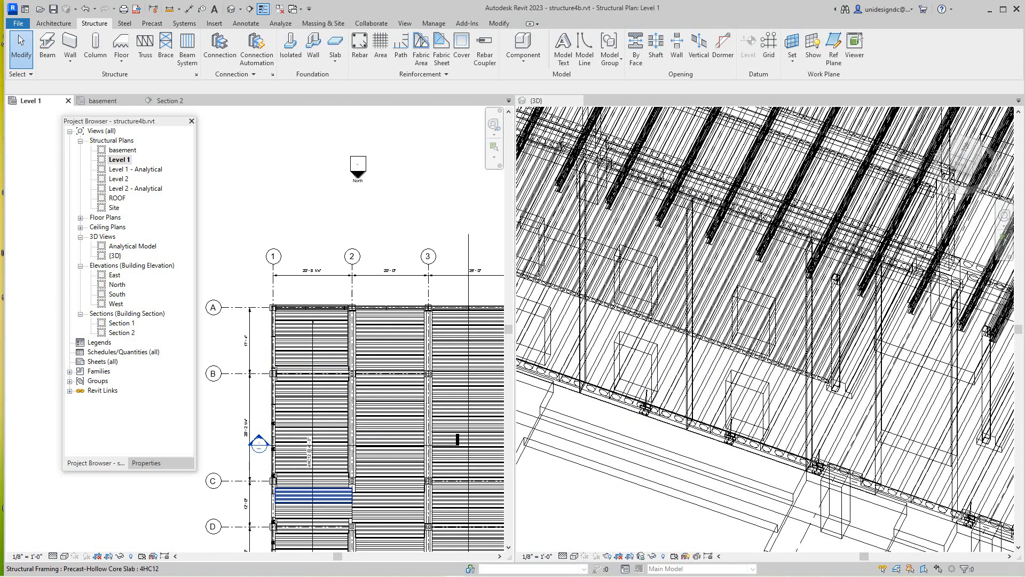
scroll(274, 489, up, 2)
scroll(277, 376, up, 2)
scroll(285, 351, up, 2)
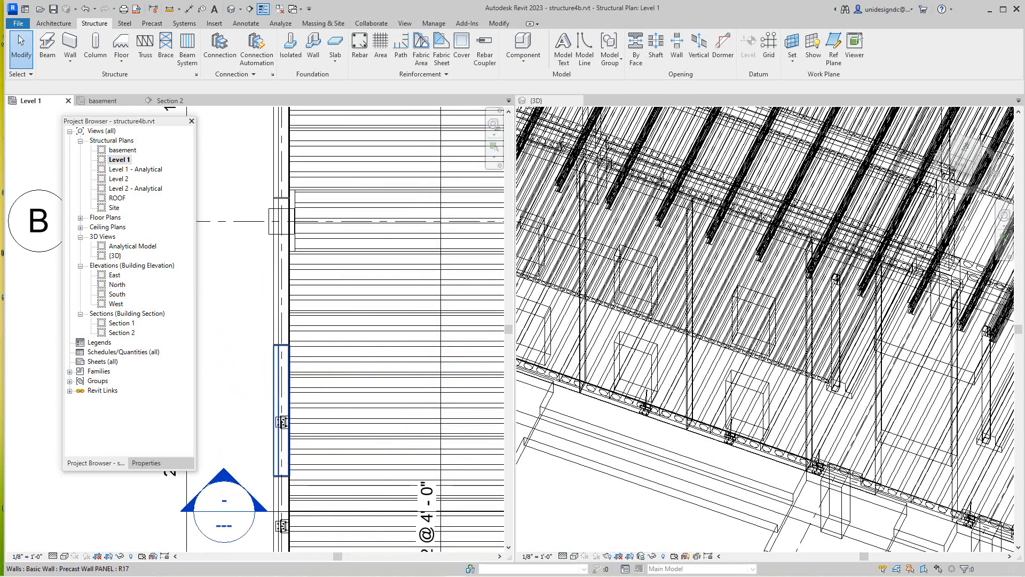
Step: Set the 3D view's visual style to Shaded
scroll(735, 413, down, 2)
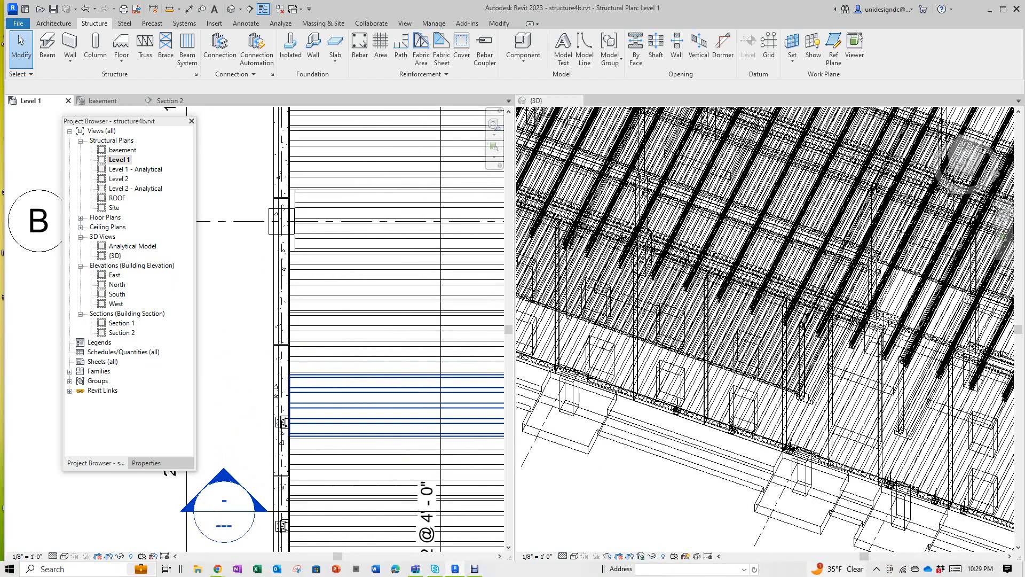
click(574, 556)
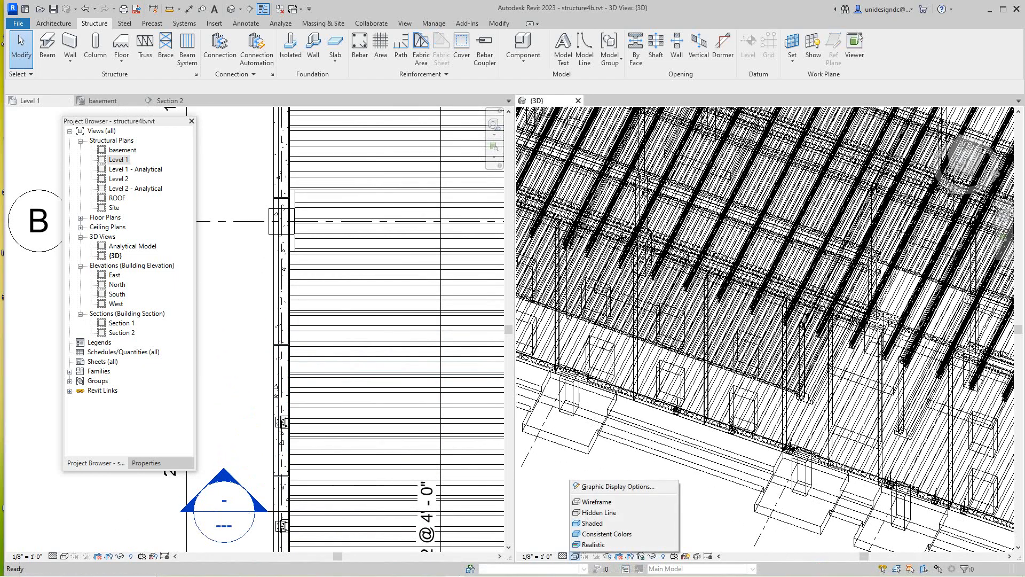
click(593, 523)
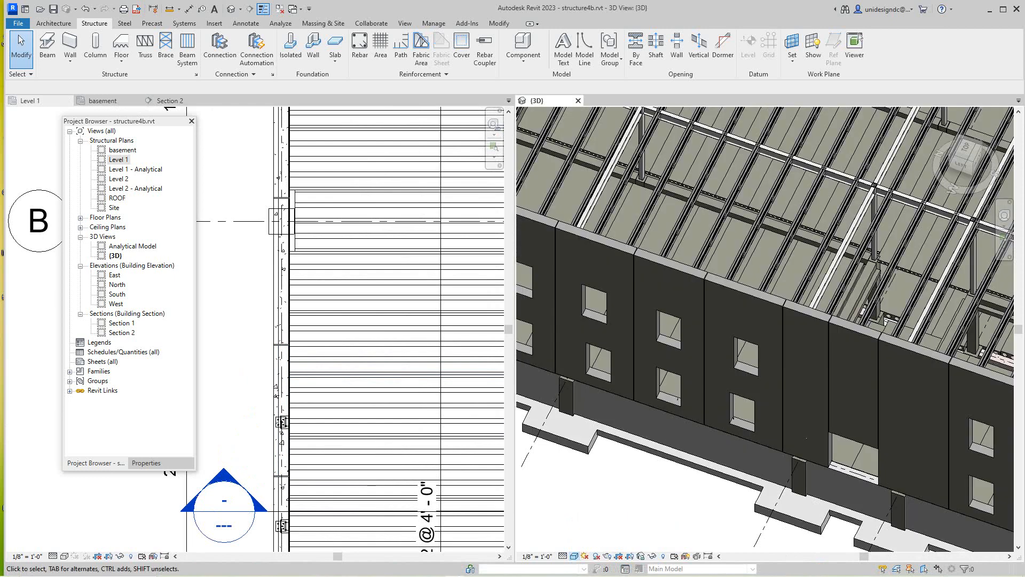
scroll(694, 427, down, 2)
middle_drag(695, 427, 677, 439)
scroll(336, 415, up, 3)
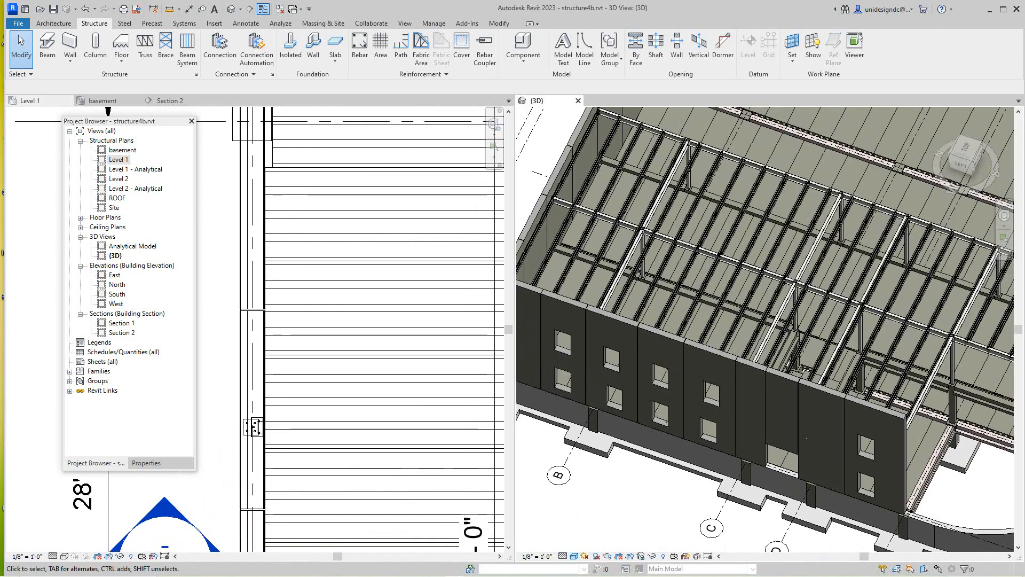
Step: Examine the precast wall panels around grid B and the section marker in the Level 1 plan
scroll(278, 427, down, 3)
click(291, 301)
scroll(289, 357, down, 1)
scroll(289, 395, down, 1)
middle_drag(289, 395, 346, 414)
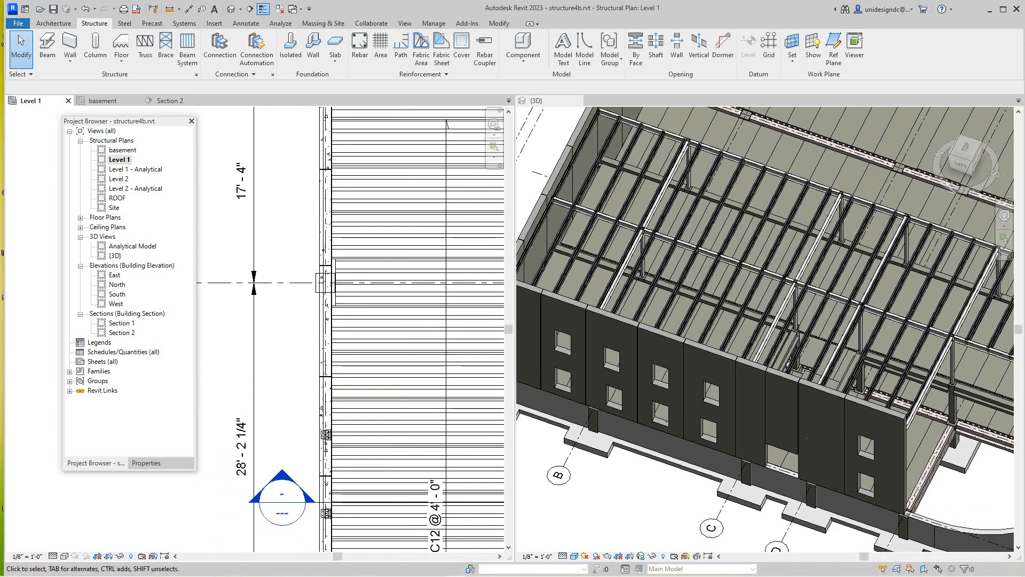
scroll(320, 438, up, 2)
scroll(330, 427, up, 3)
scroll(217, 348, down, 4)
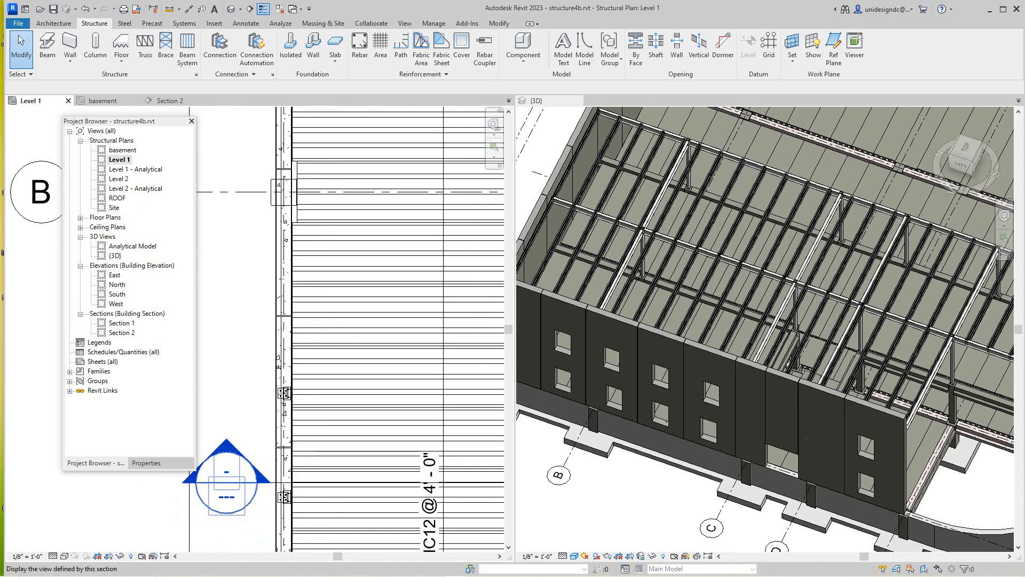
Step: Open Section 1 from its plan marker and examine the connection between the wall panel and foundation wall at grid 1
double_click(226, 482)
scroll(284, 352, up, 1)
middle_drag(283, 352, 556, 373)
scroll(433, 353, up, 5)
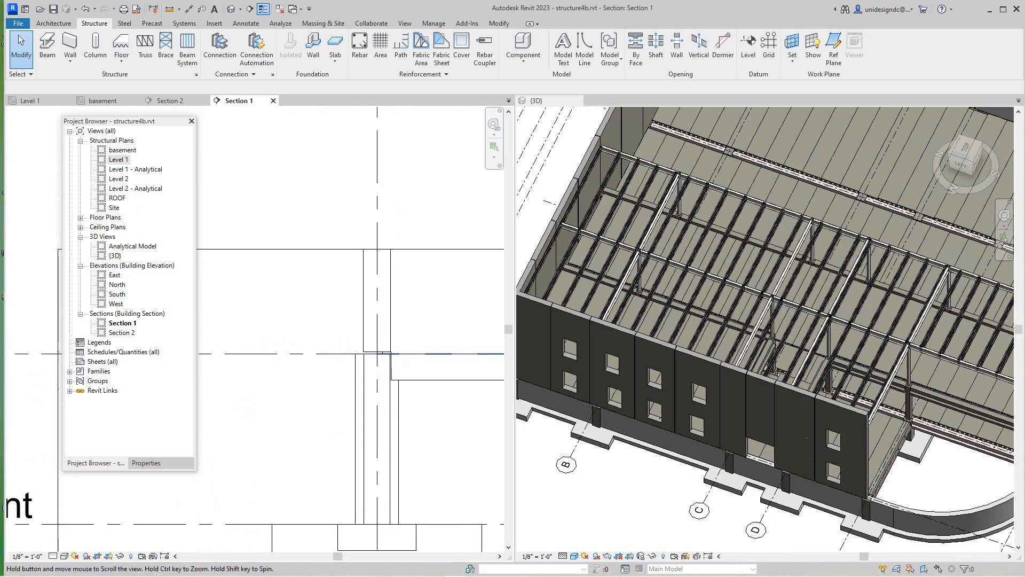
scroll(335, 373, up, 4)
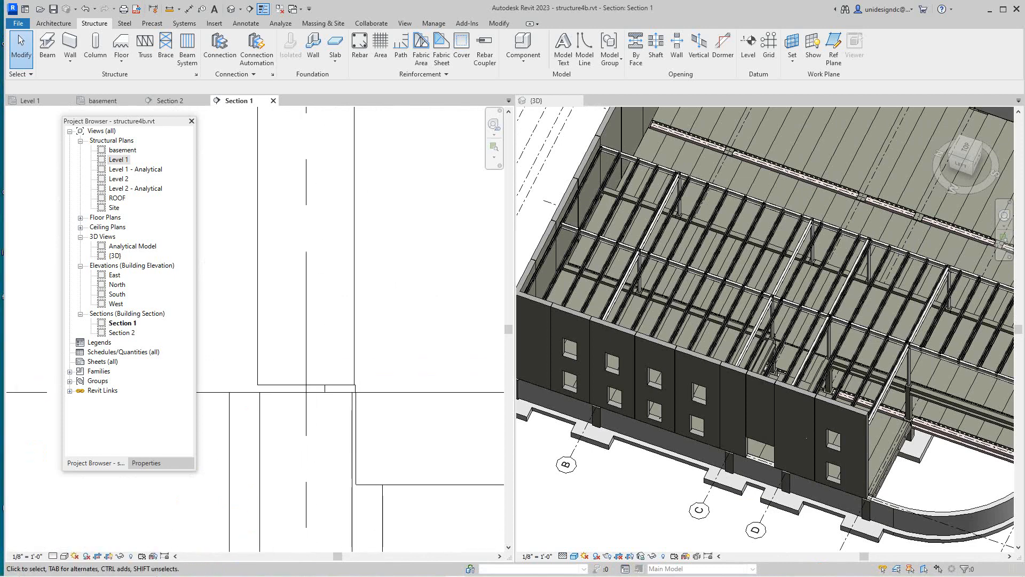
scroll(320, 346, down, 4)
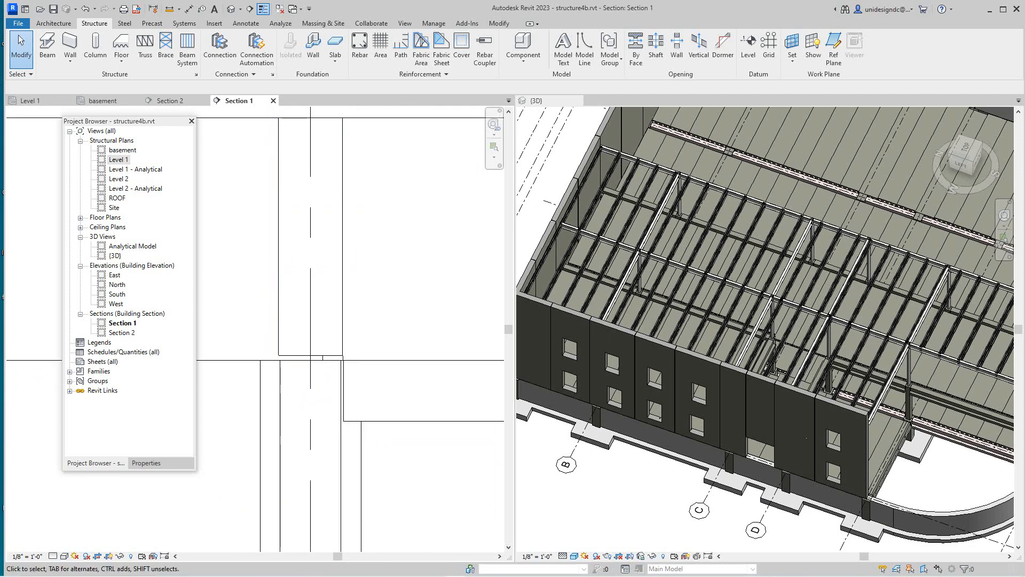
scroll(738, 366, down, 3)
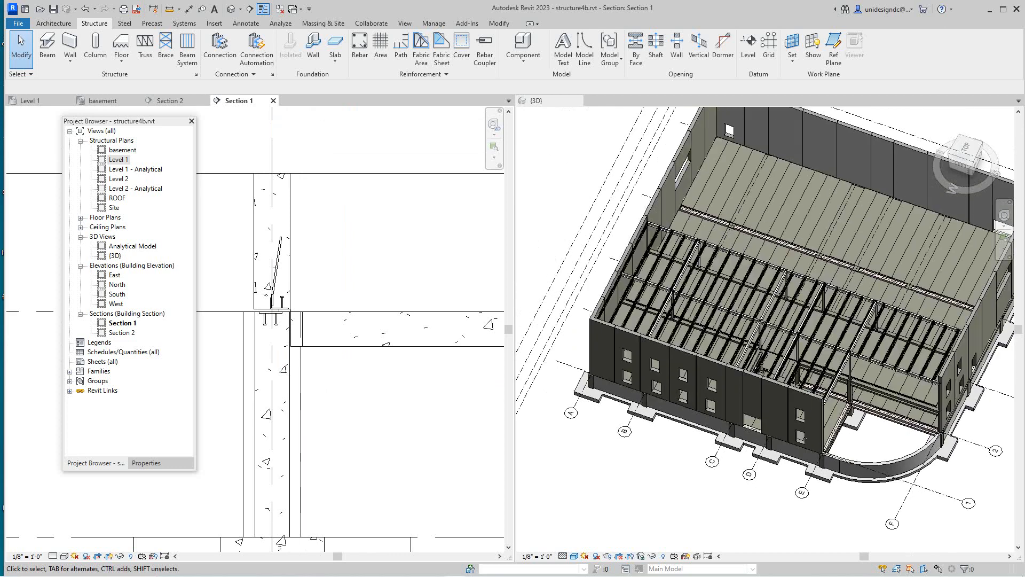
scroll(373, 247, down, 4)
scroll(303, 214, down, 3)
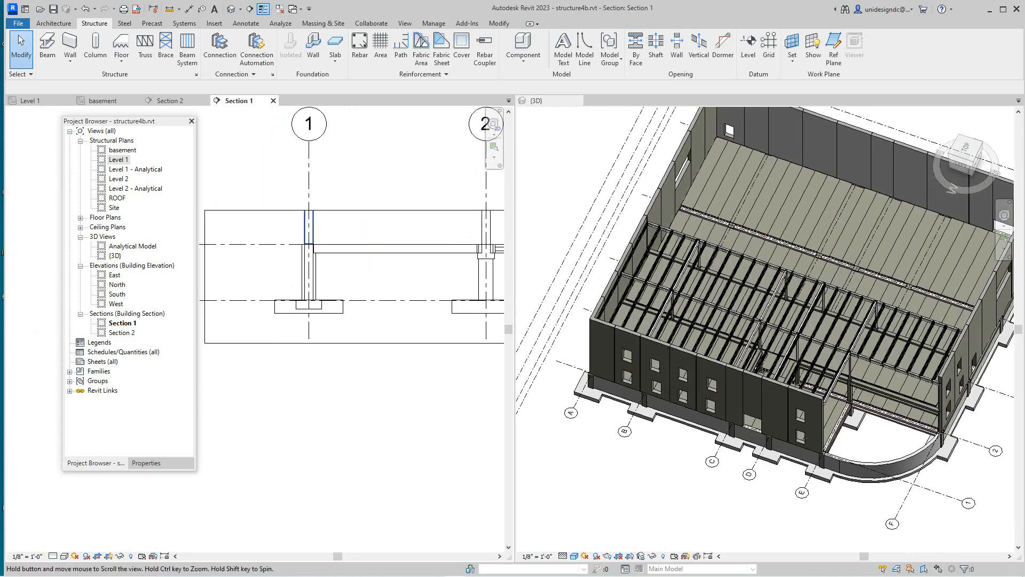
middle_drag(314, 223, 283, 356)
scroll(340, 228, down, 2)
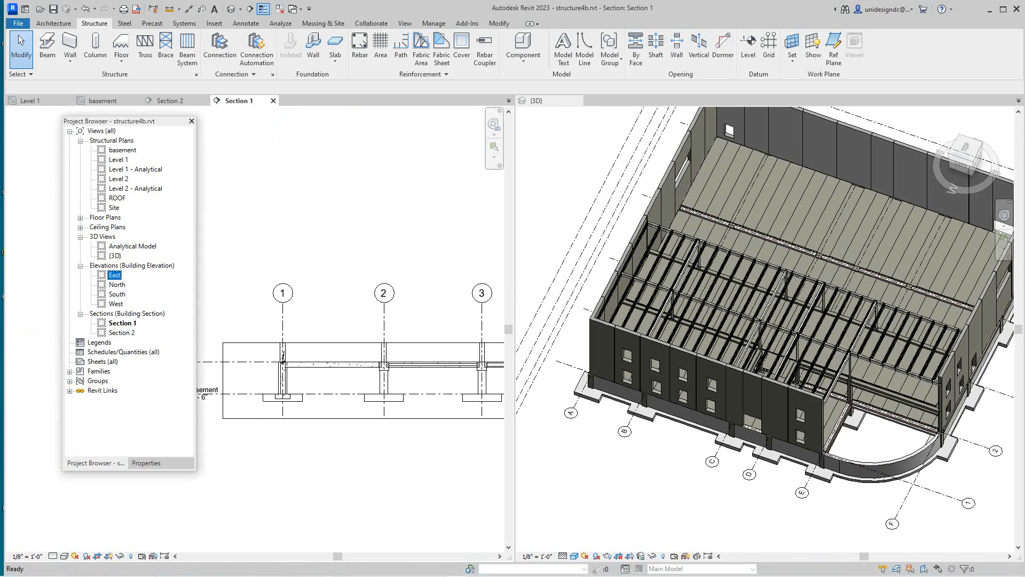
Step: Open the East elevation and examine the joints between the precast wall panels from grid F to grid B
double_click(114, 274)
scroll(298, 313, down, 2)
middle_drag(318, 316, 501, 352)
scroll(385, 343, up, 2)
scroll(273, 332, up, 1)
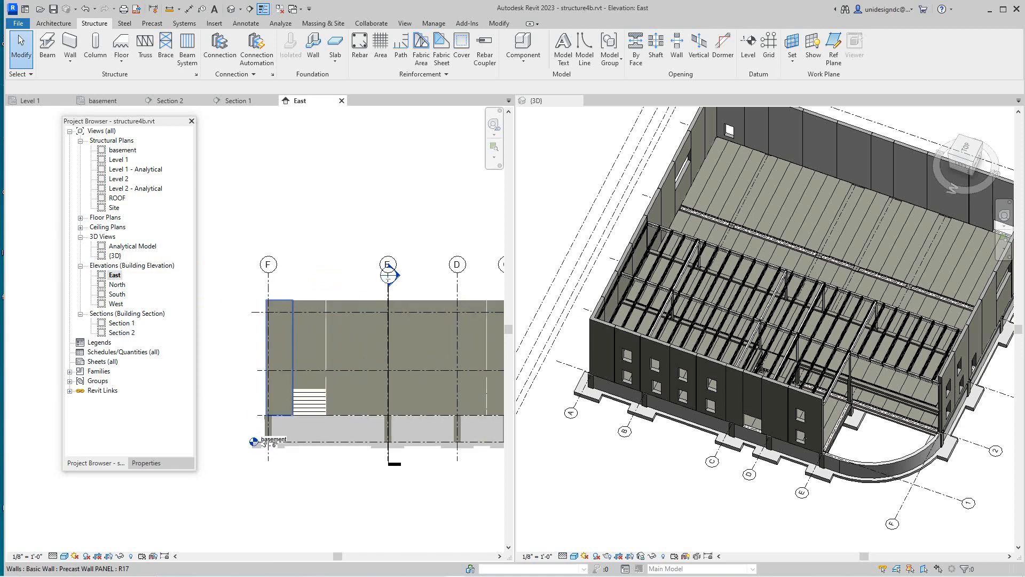
scroll(369, 344, down, 1)
middle_drag(379, 346, 240, 363)
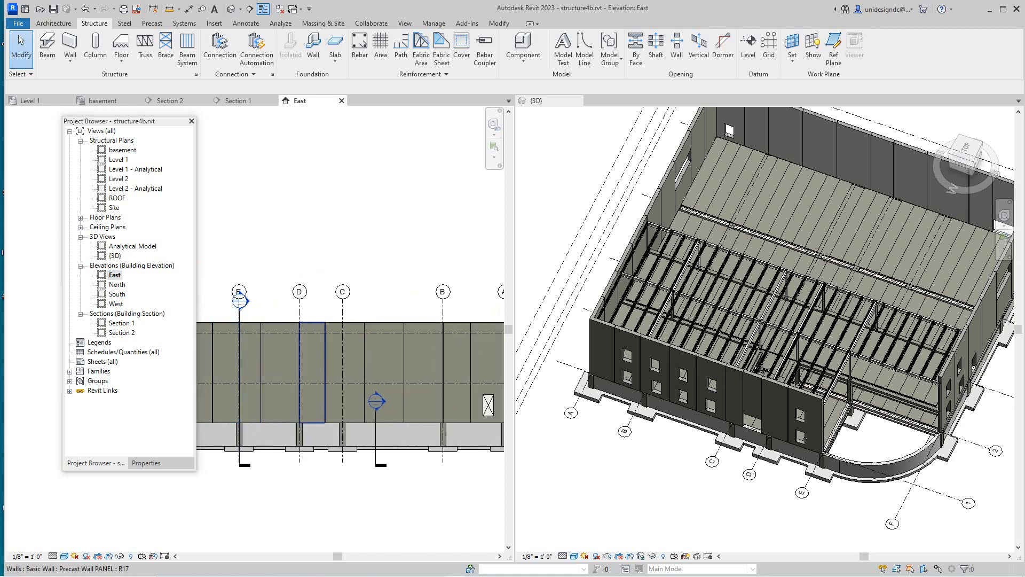
scroll(331, 348, up, 2)
scroll(332, 347, down, 1)
middle_drag(335, 326, 323, 355)
scroll(326, 344, up, 1)
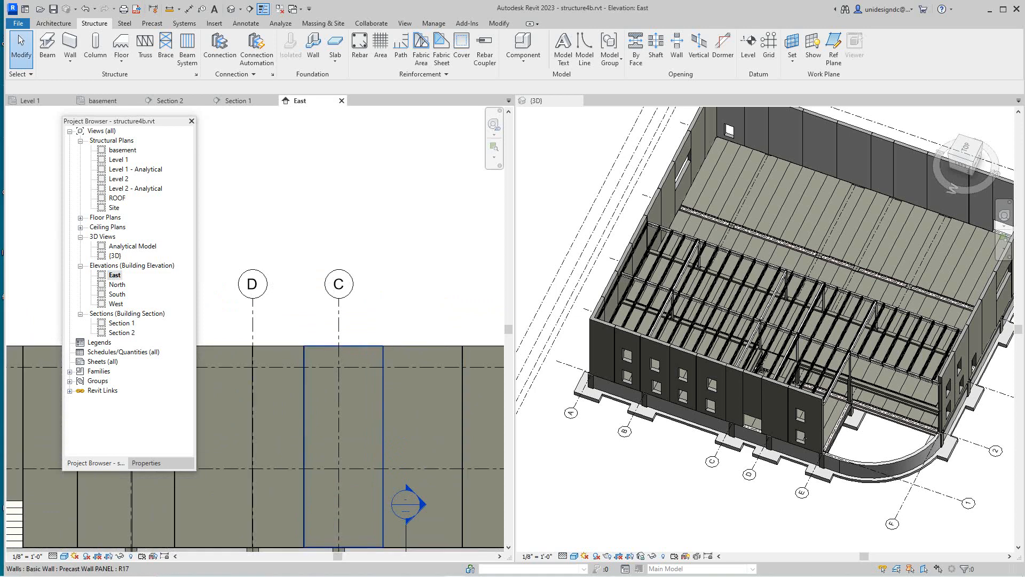
scroll(343, 404, down, 2)
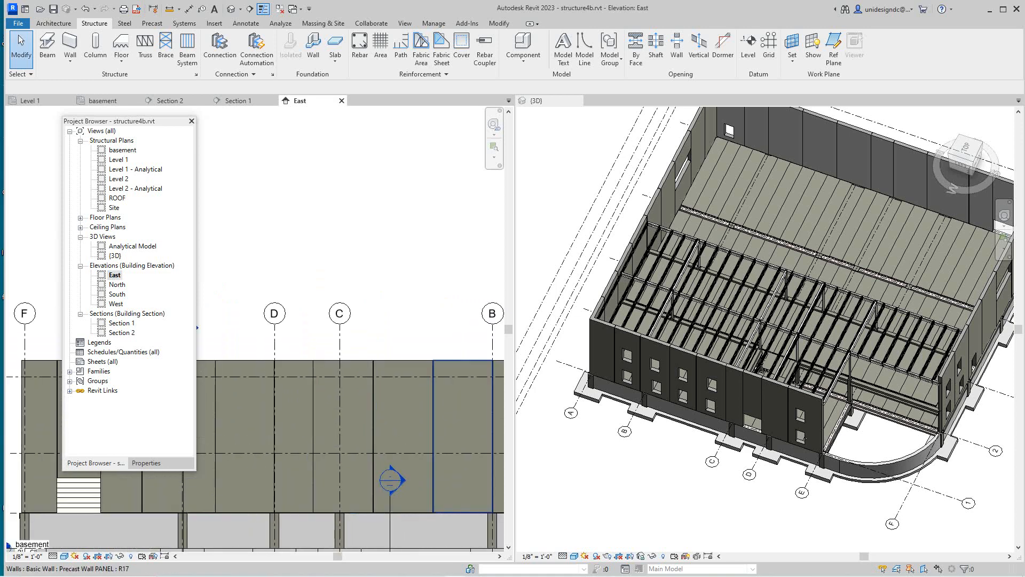
scroll(629, 303, up, 4)
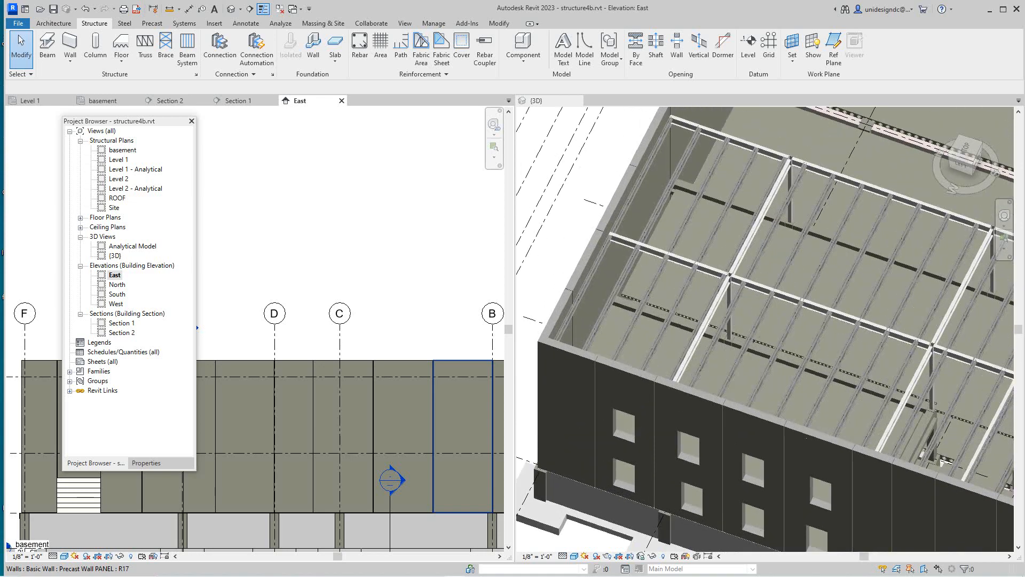
middle_drag(380, 412, 501, 398)
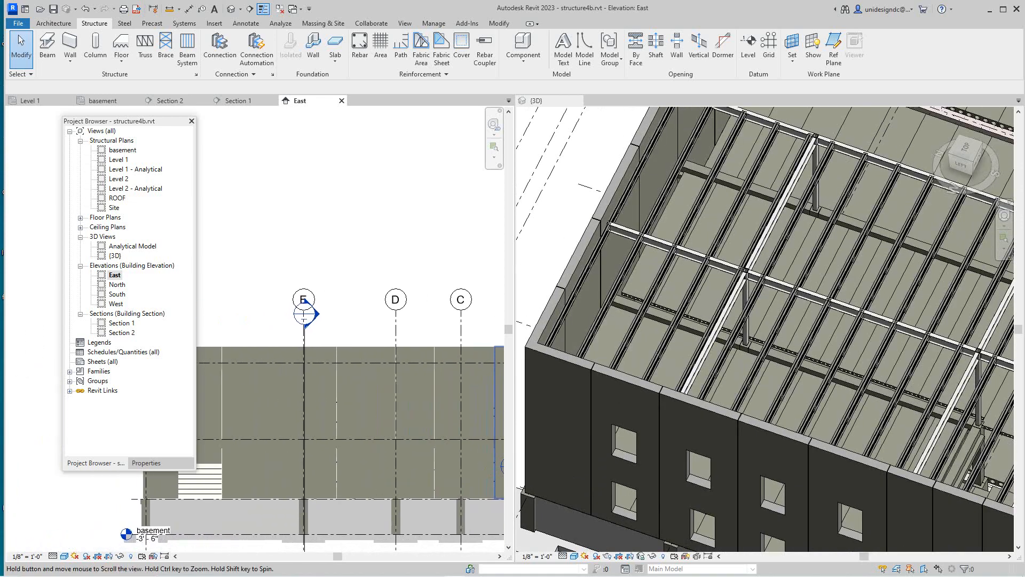
scroll(330, 396, up, 1)
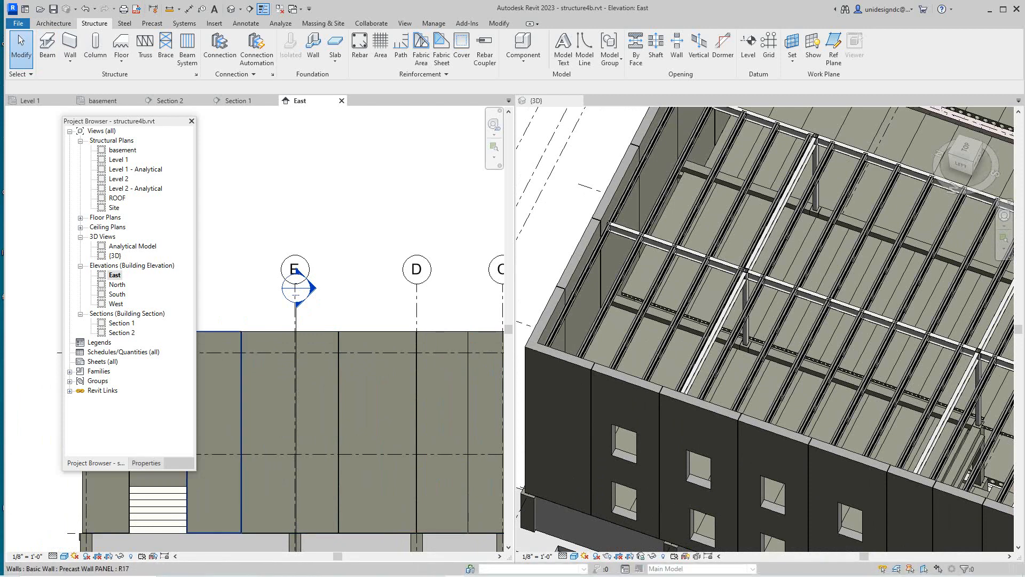
click(145, 462)
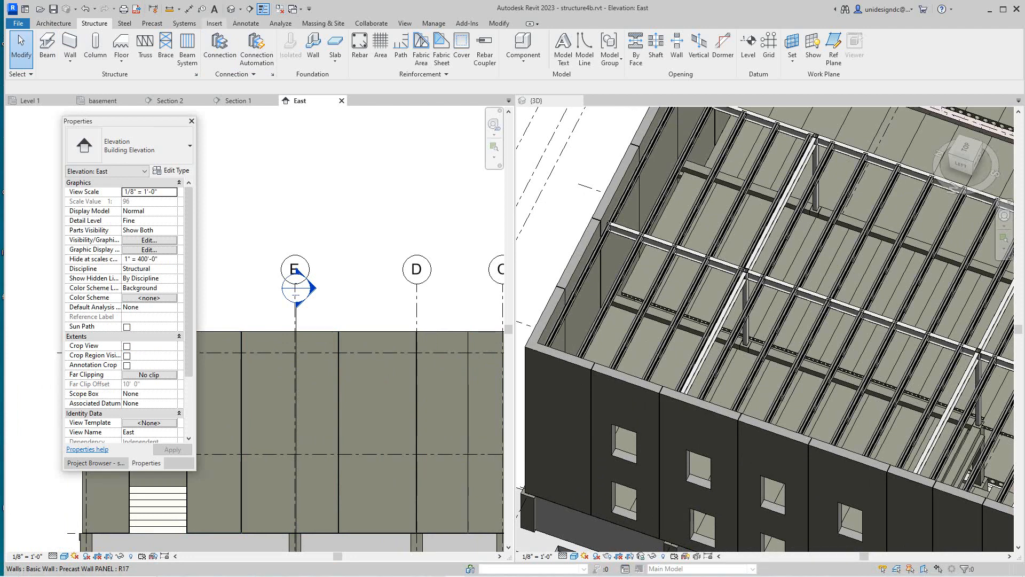
click(214, 23)
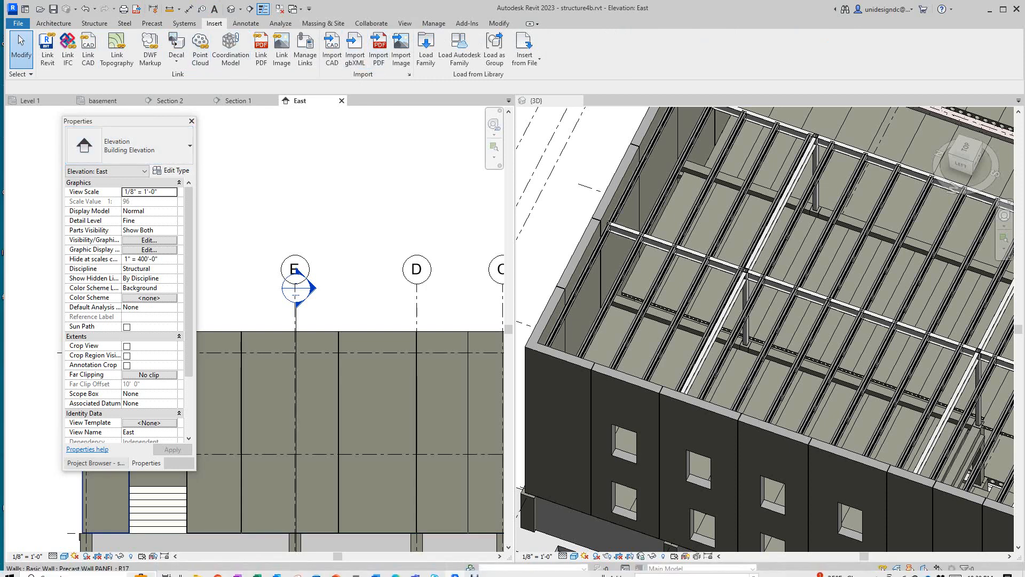
click(96, 462)
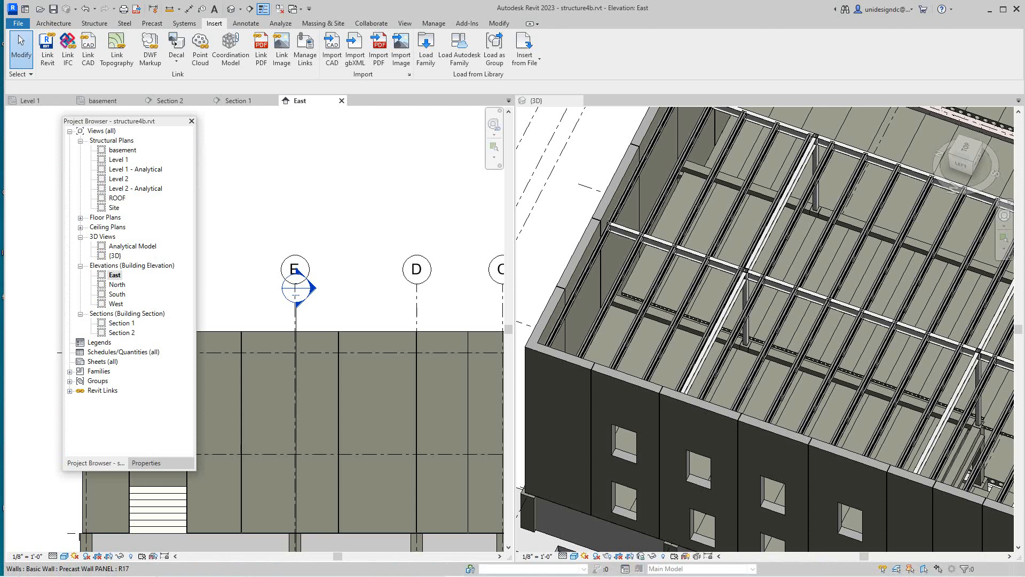
click(146, 463)
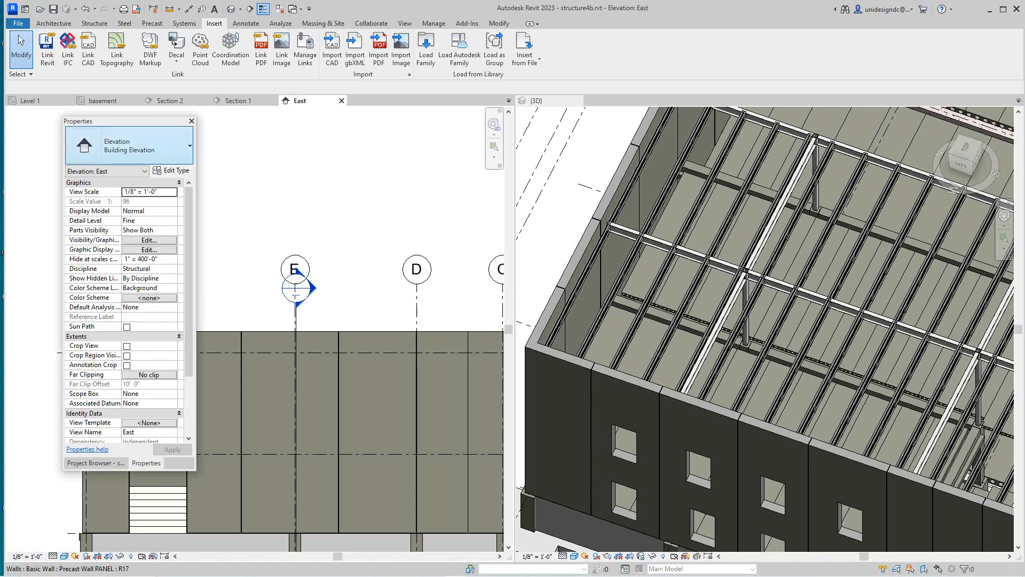
scroll(171, 219, down, 5)
scroll(200, 218, up, 2)
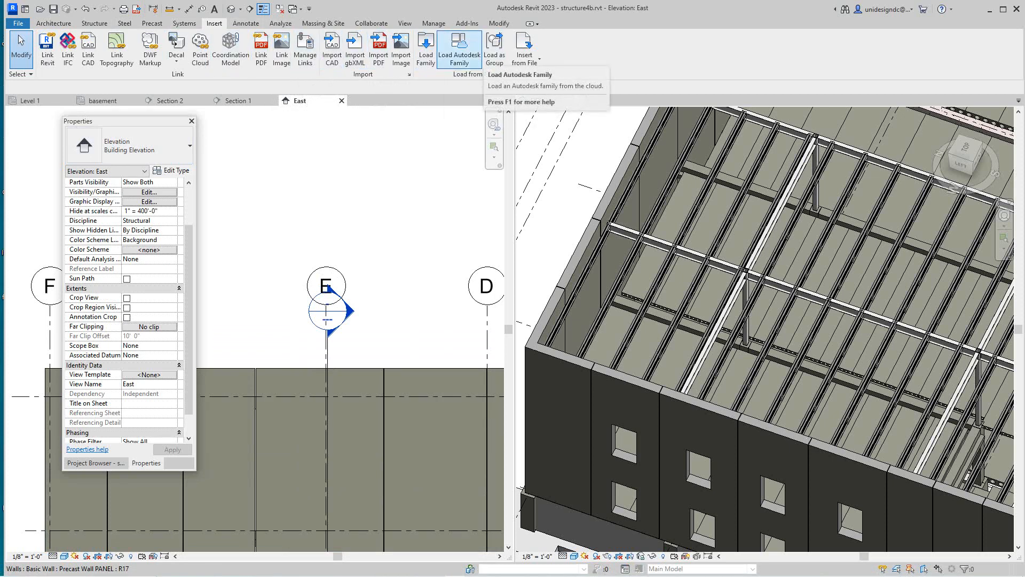
scroll(334, 451, down, 2)
middle_drag(333, 451, 328, 344)
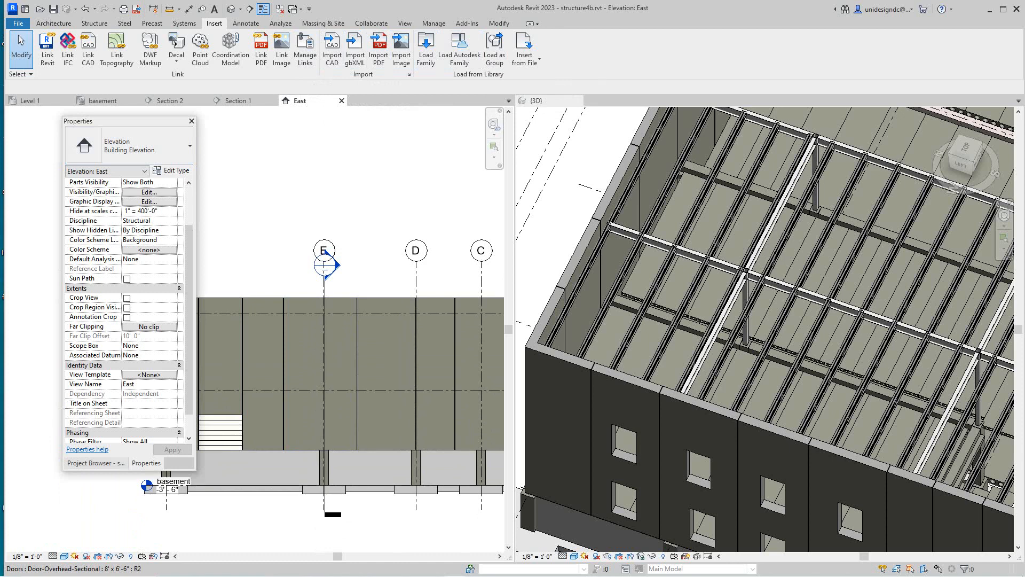
scroll(129, 311, down, 1)
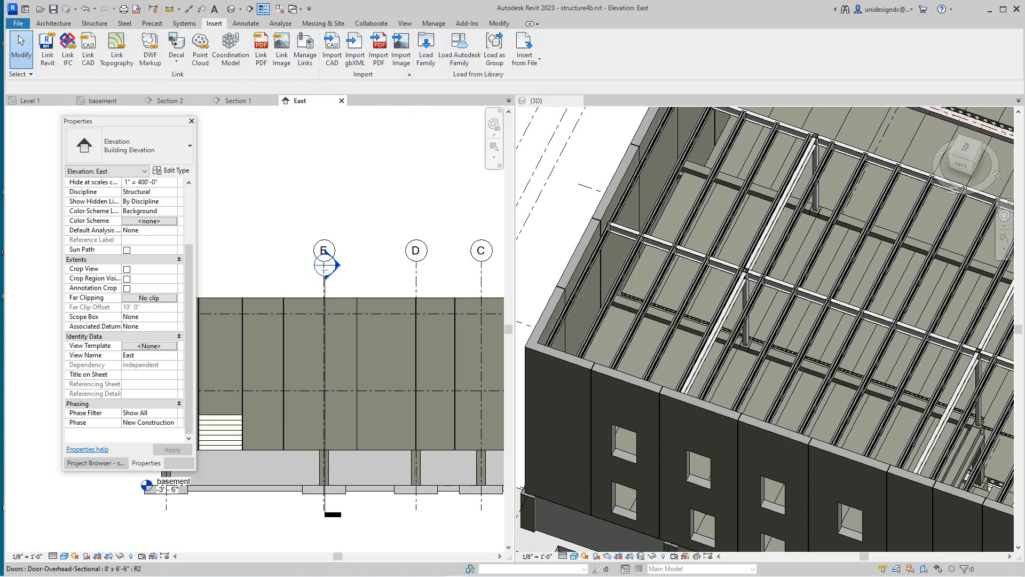
Step: Start placing a component in the East elevation and choose the Mini V structural connection type
click(54, 23)
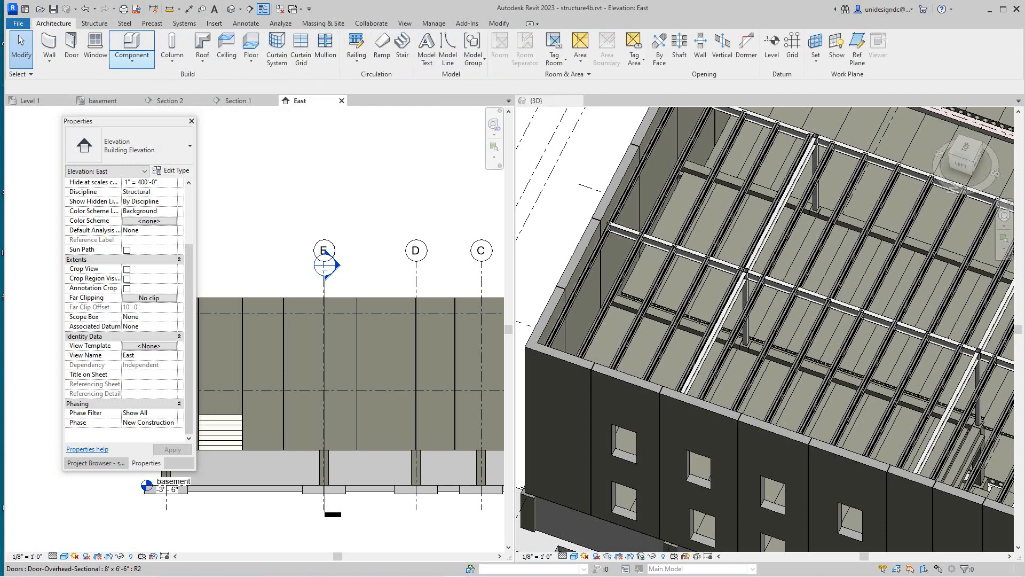
click(132, 60)
click(141, 80)
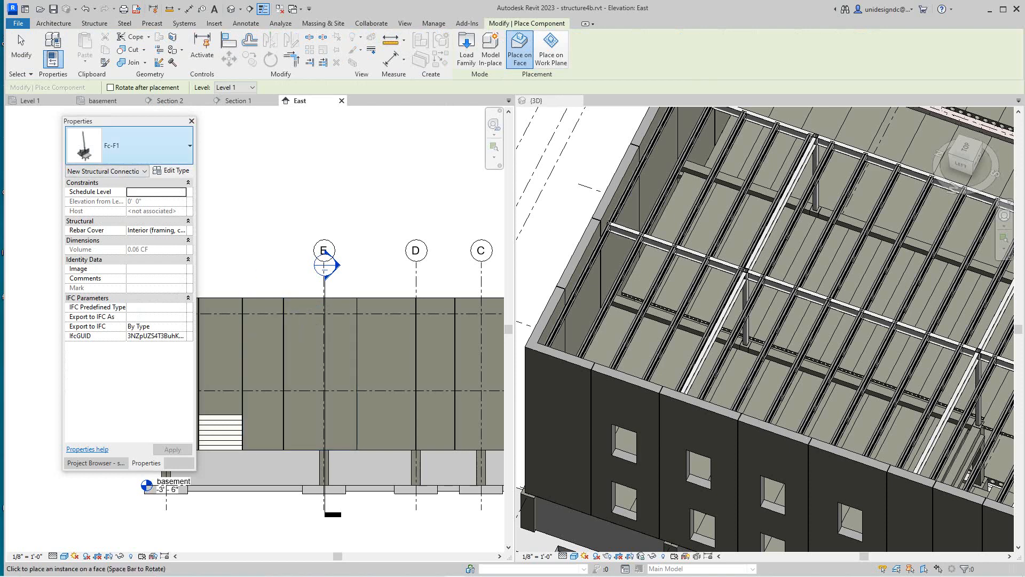
click(184, 146)
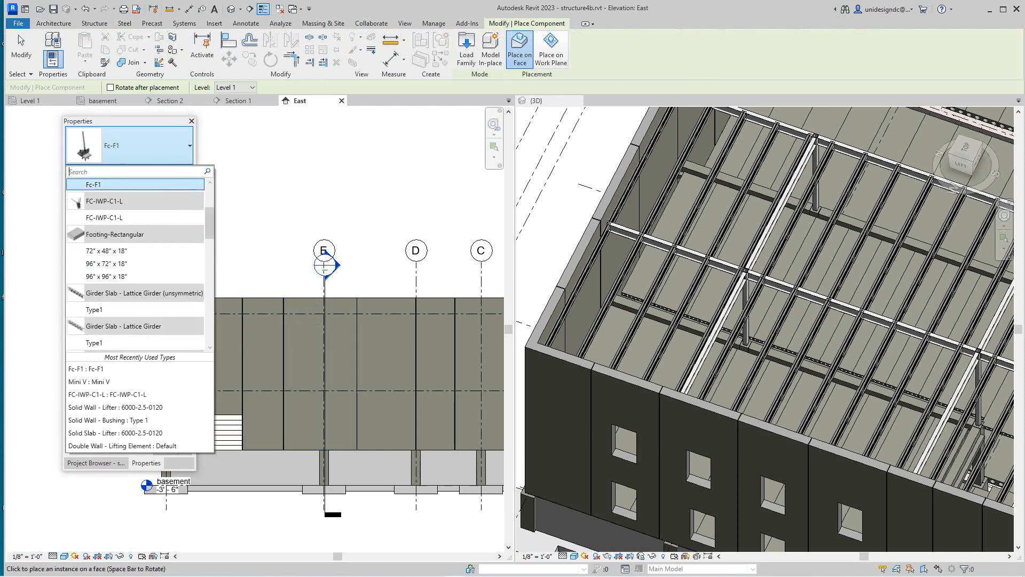
scroll(134, 283, down, 5)
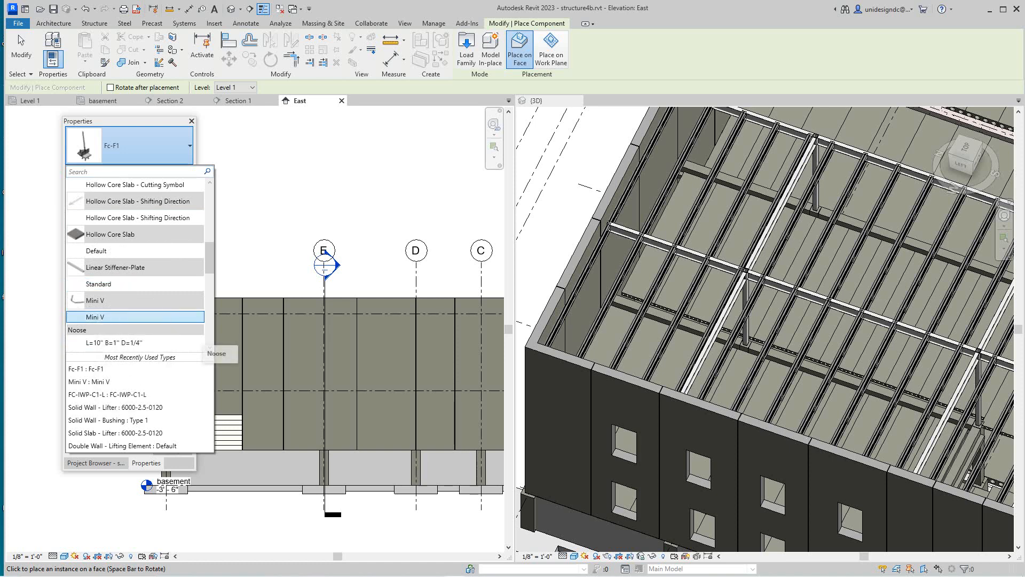
scroll(240, 319, up, 2)
scroll(240, 319, down, 1)
middle_drag(240, 318, 335, 340)
scroll(328, 339, up, 4)
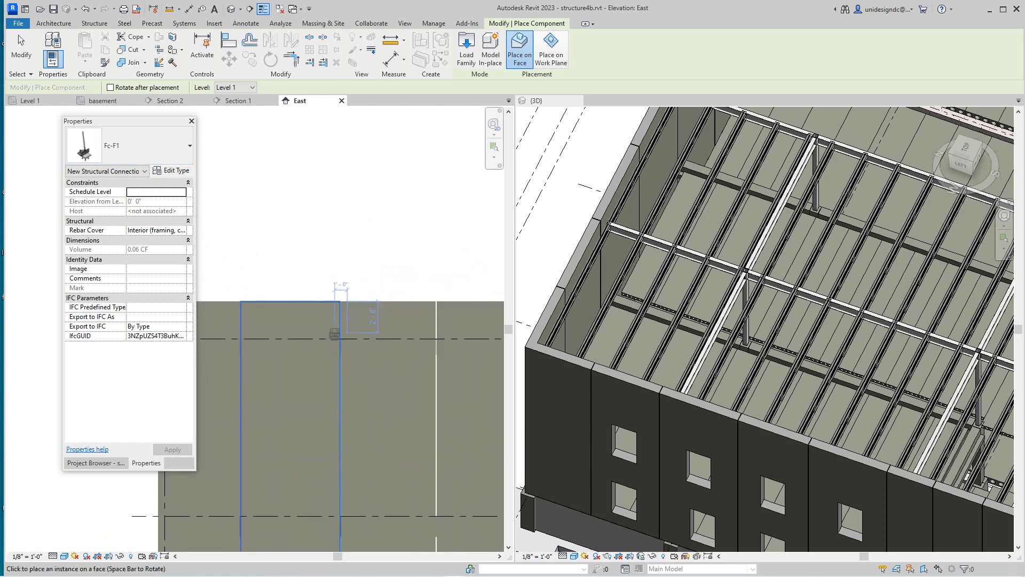
scroll(328, 340, up, 1)
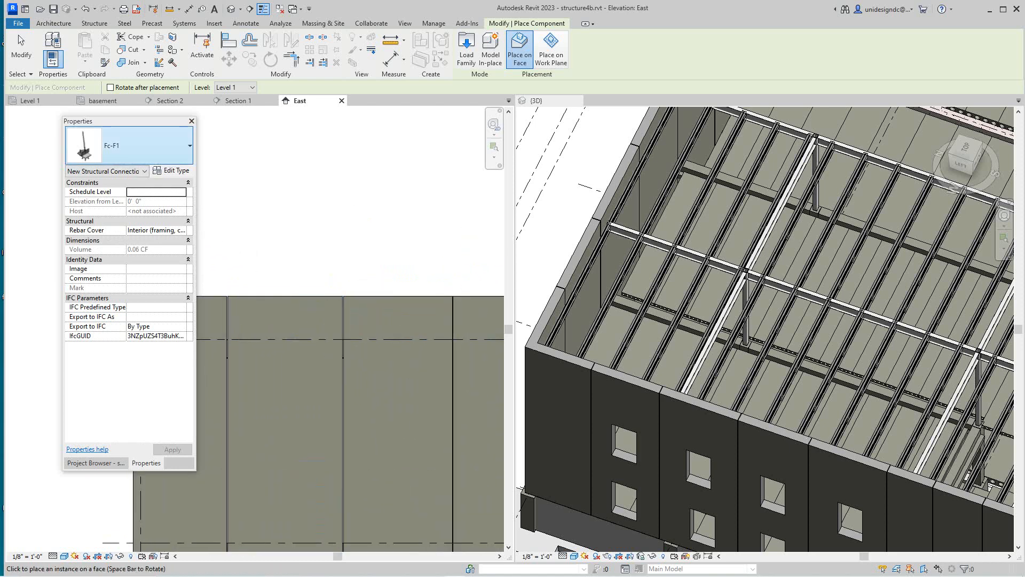
click(129, 145)
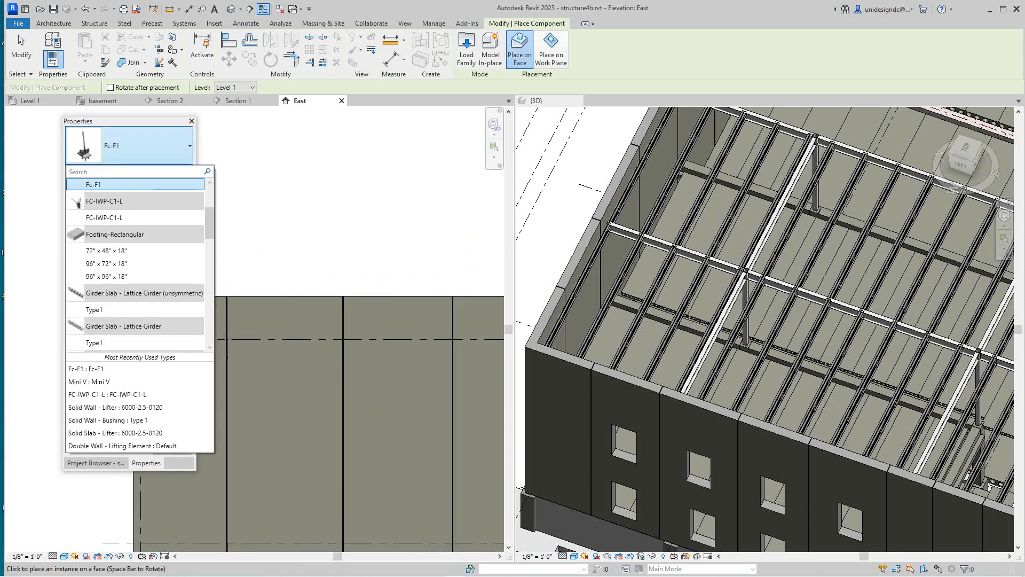
scroll(140, 264, down, 10)
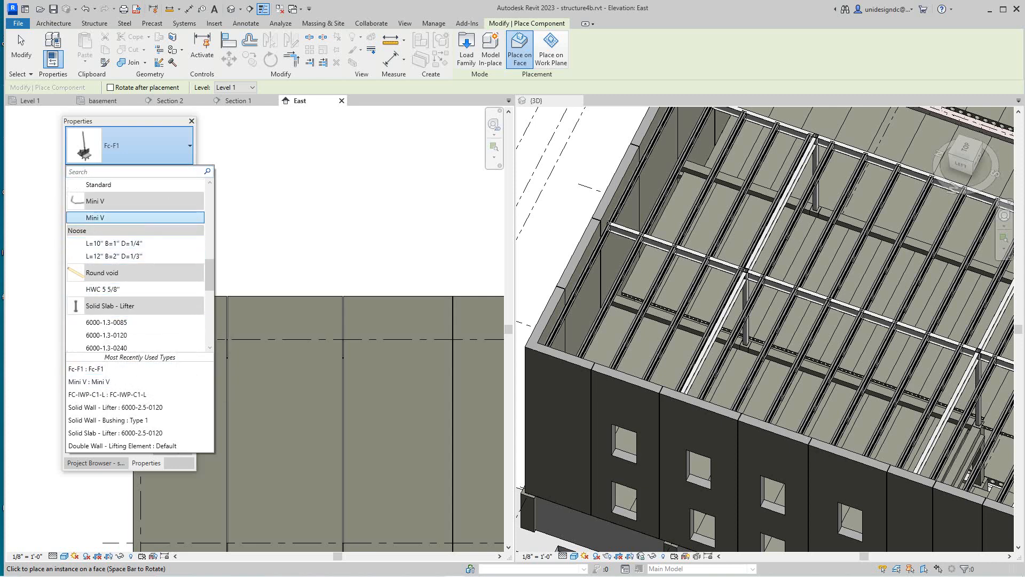
click(133, 217)
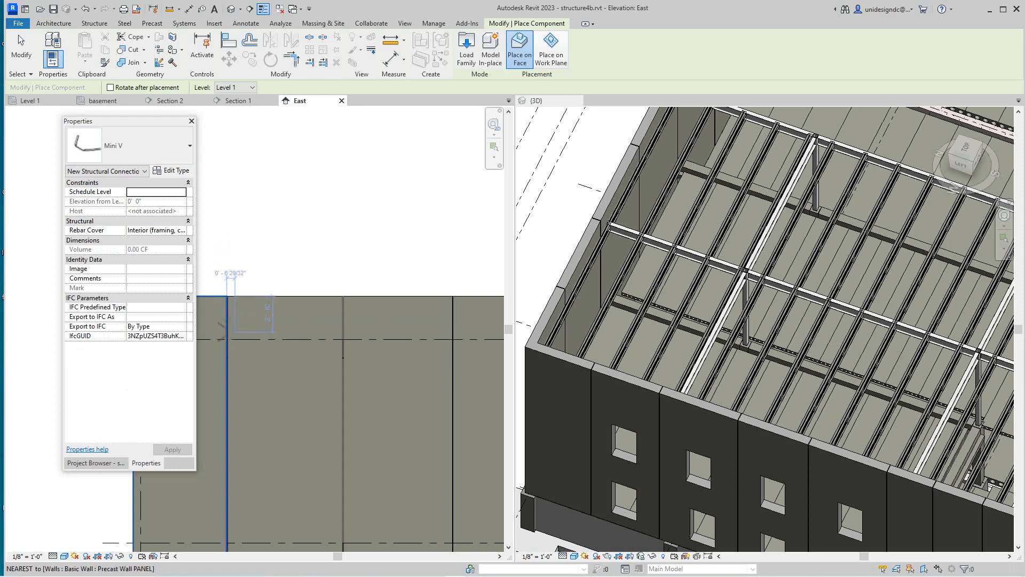
Step: Place one Mini V connection on the precast wall panel's edge at the vertical joint, just below the upper level line
scroll(244, 382, down, 3)
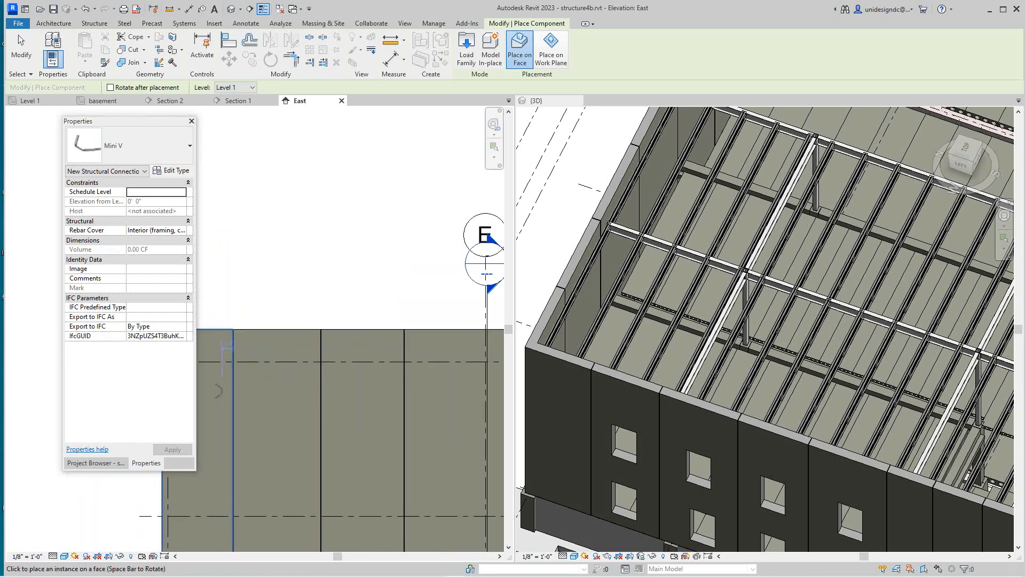
scroll(226, 383, up, 5)
scroll(239, 379, up, 4)
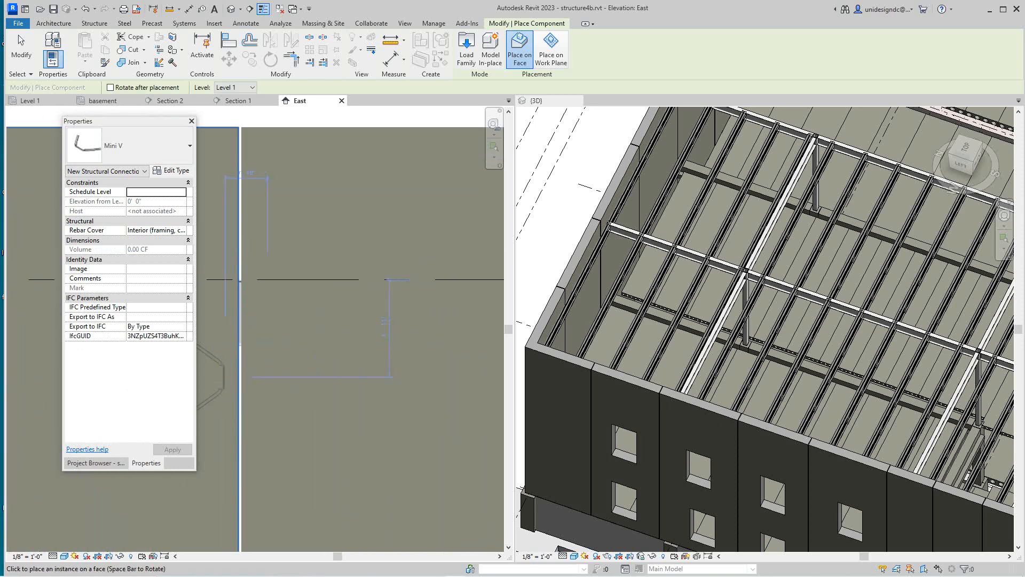
click(237, 377)
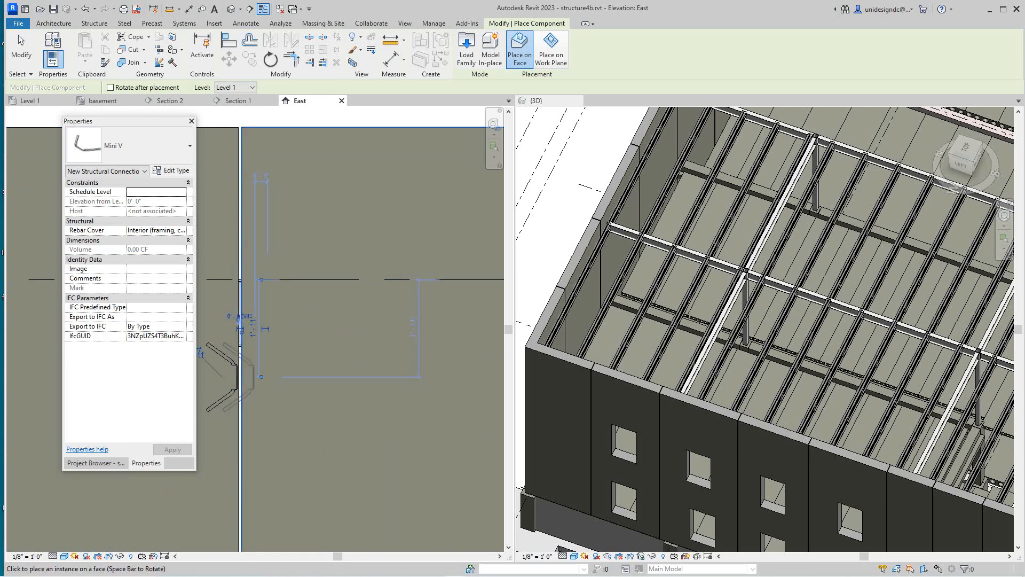
right_click(257, 379)
click(265, 383)
scroll(265, 380, down, 3)
right_click(267, 379)
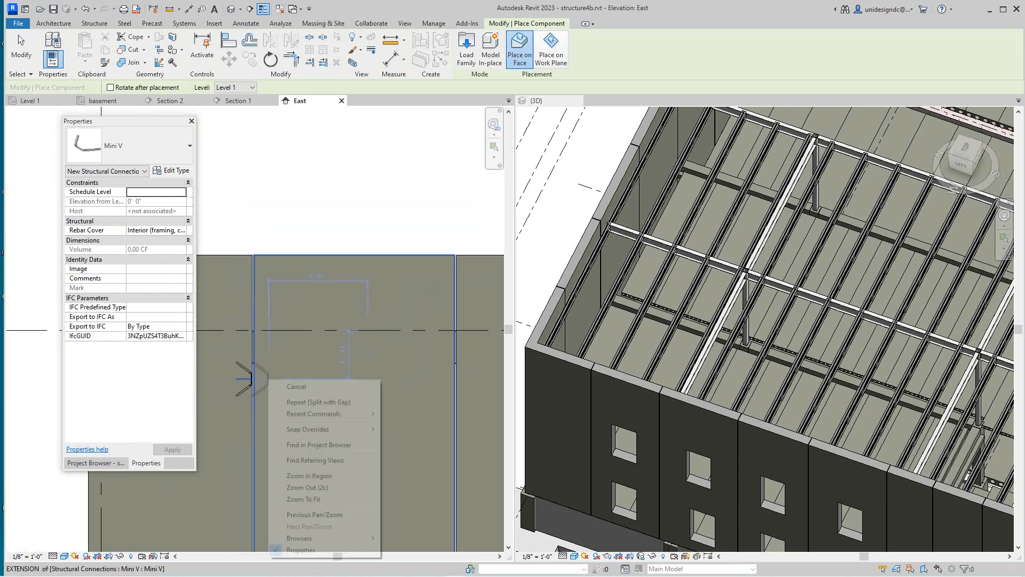
click(289, 384)
scroll(291, 386, up, 2)
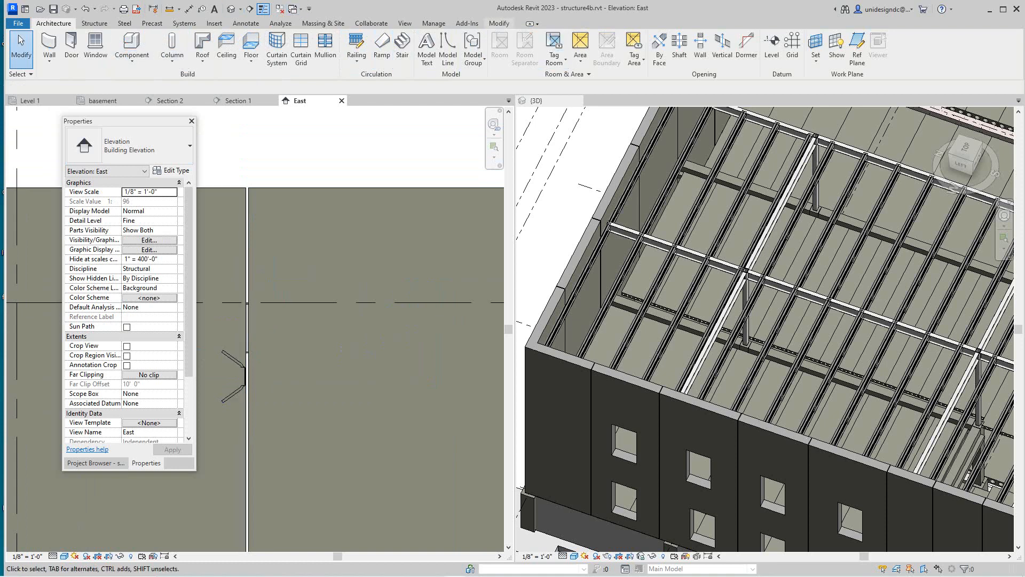
click(500, 24)
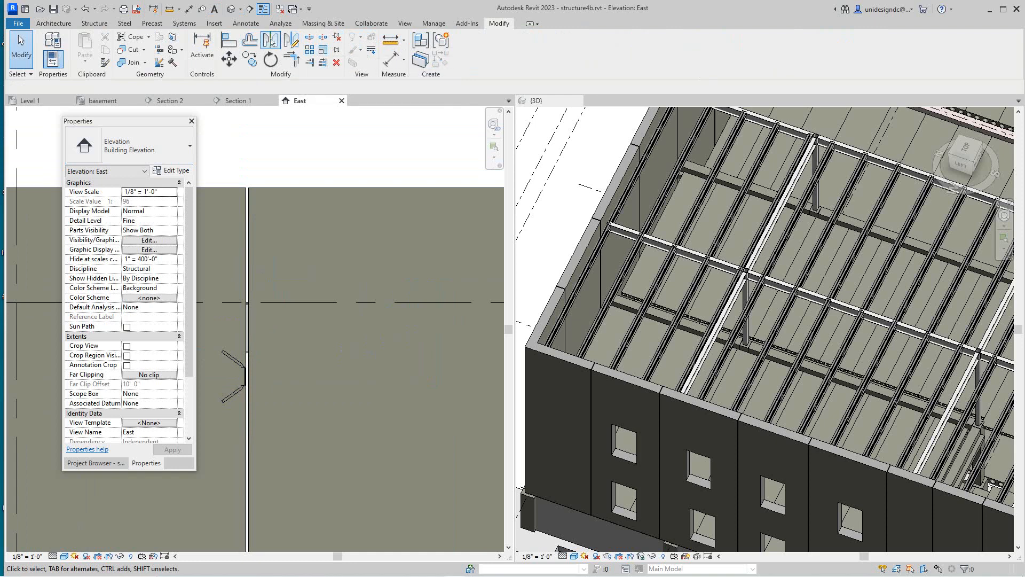
click(292, 40)
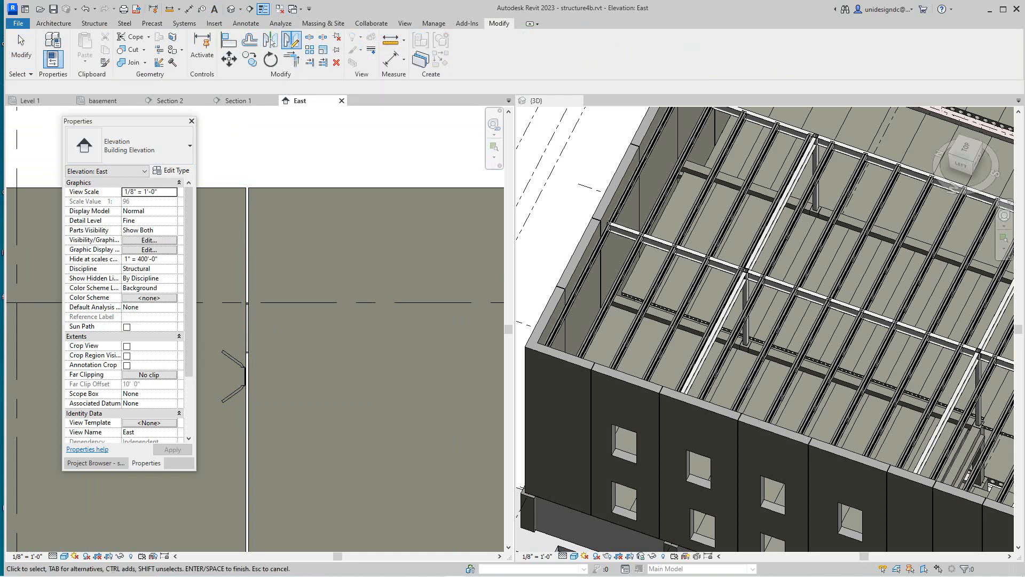
scroll(244, 374, up, 2)
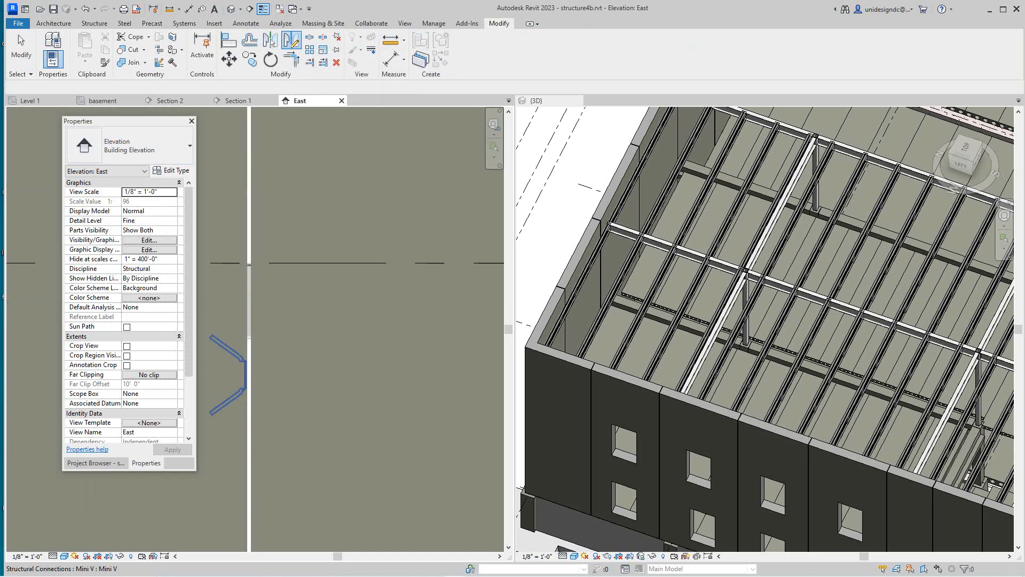
scroll(248, 374, up, 3)
scroll(251, 374, down, 1)
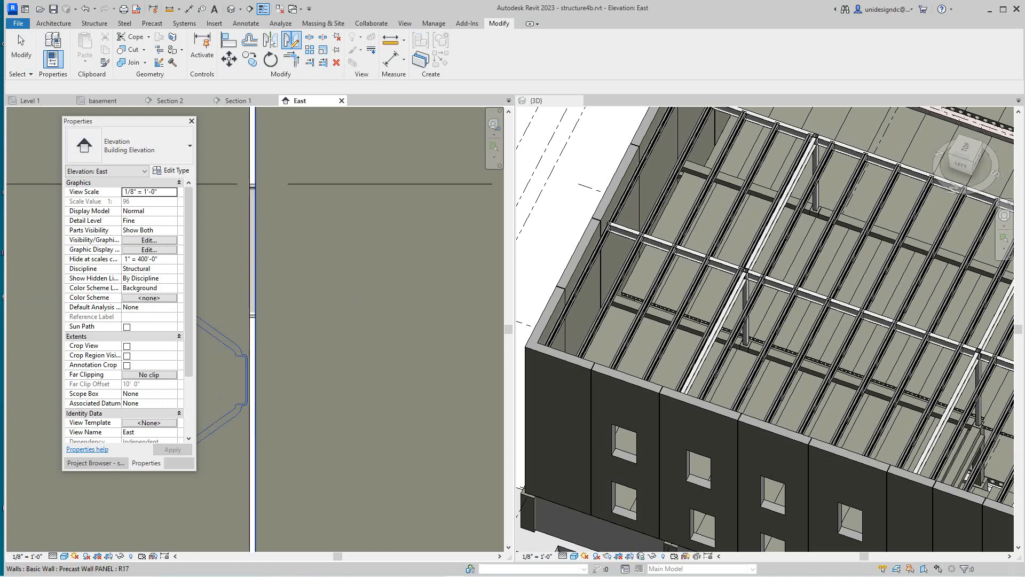
scroll(251, 374, down, 1)
right_click(284, 334)
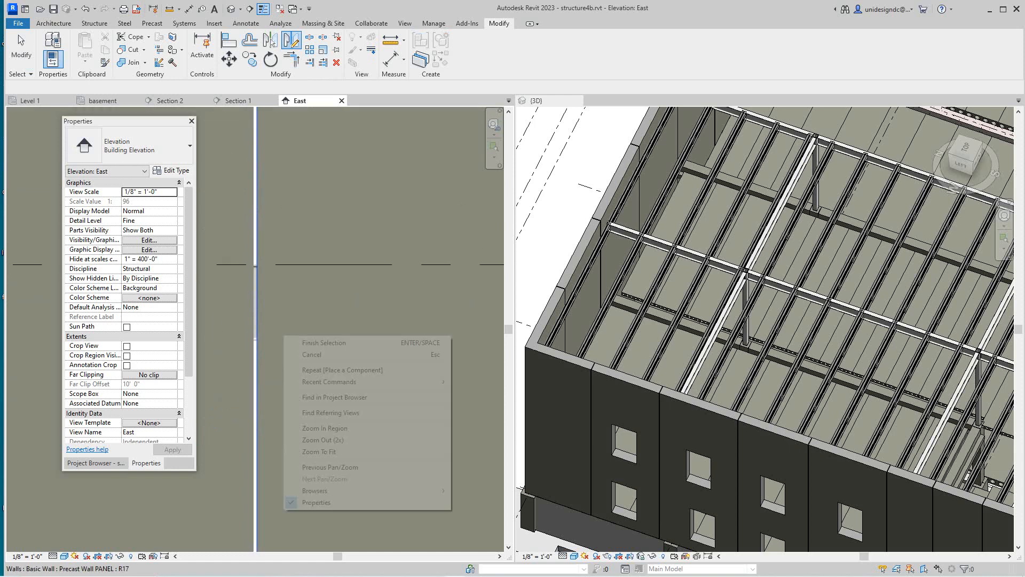
click(309, 354)
Step: Try to align the Mini V connection's straight face with the panel edge at the joint with Lock on
middle_drag(247, 370, 275, 348)
scroll(275, 348, up, 4)
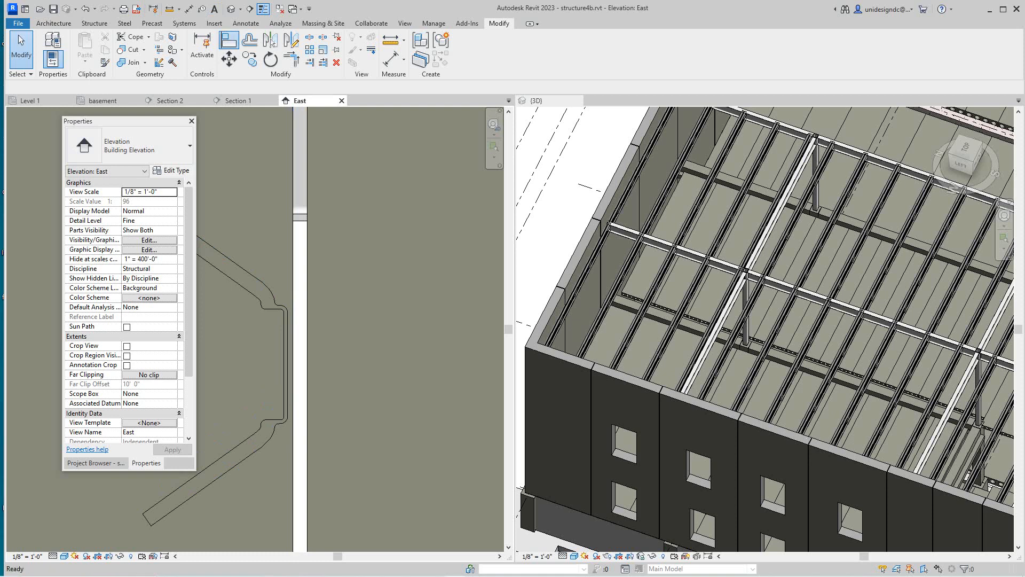
key(a)
key(l)
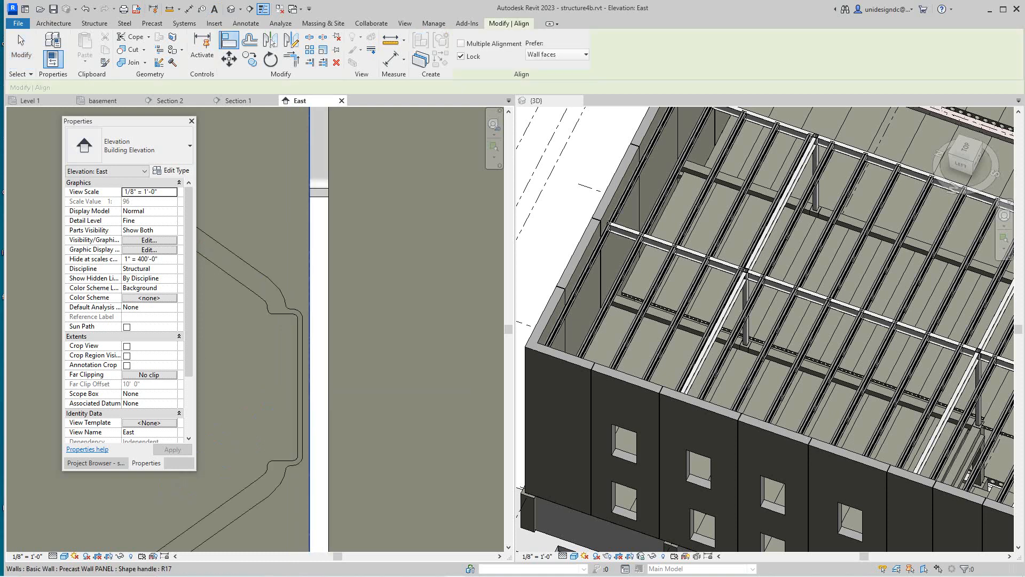
click(310, 369)
click(298, 368)
scroll(296, 368, down, 1)
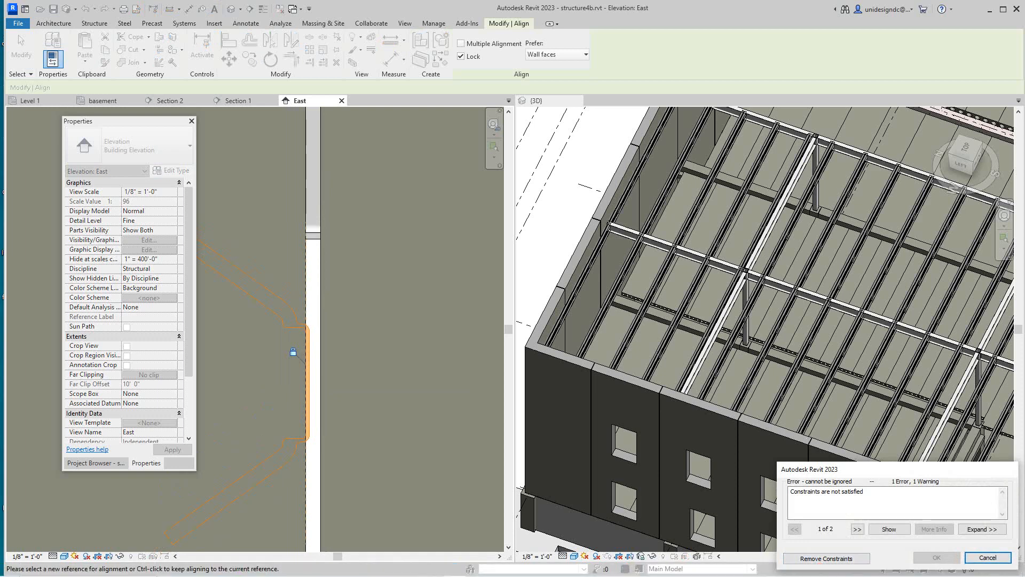
key(Escape)
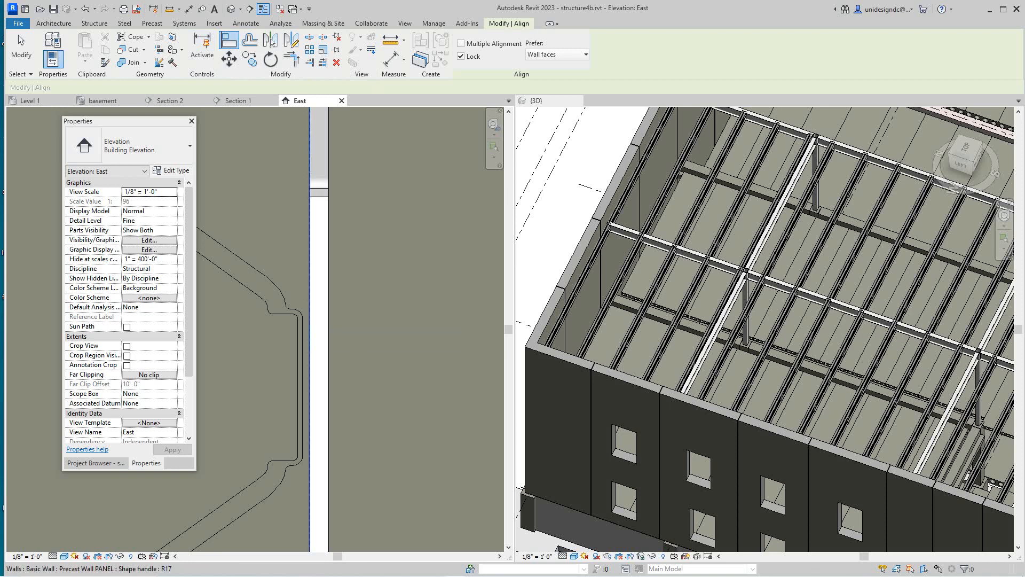
Step: Align the Mini V connection's outer face with the panel edge at the joint, removing the conflicting constraints
click(310, 323)
click(302, 369)
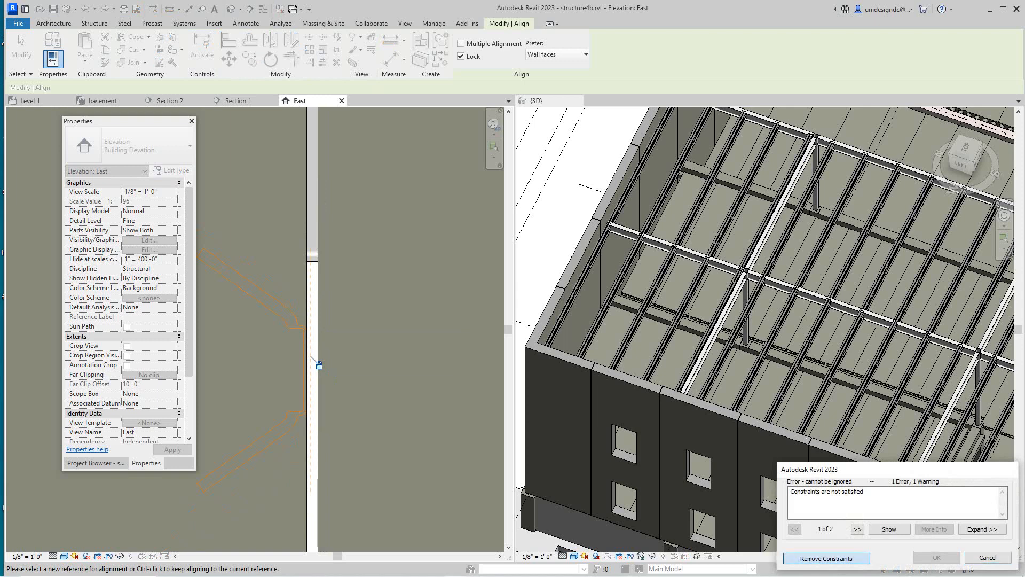
click(827, 558)
scroll(448, 363, down, 4)
scroll(361, 336, up, 3)
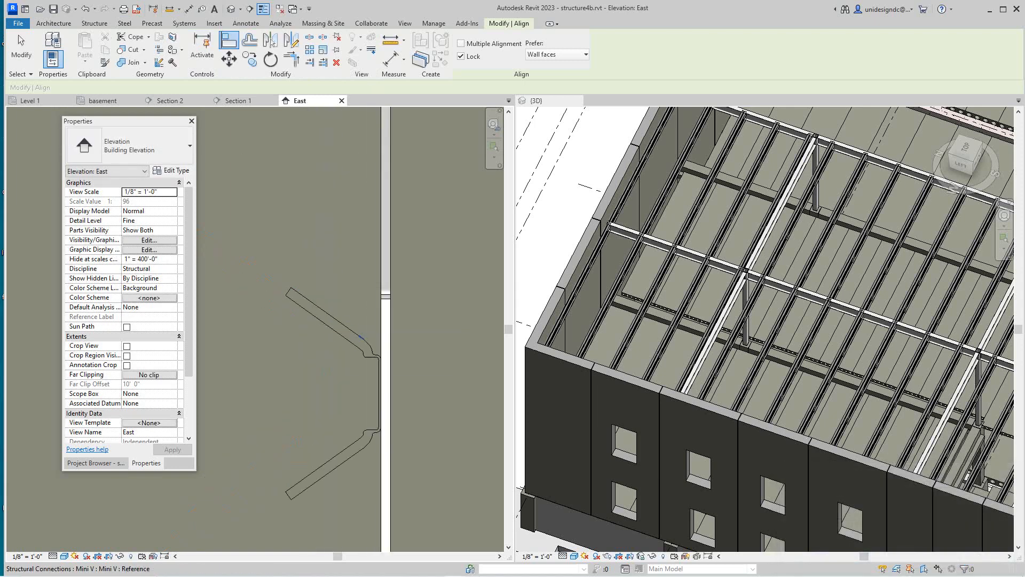
scroll(376, 358, down, 2)
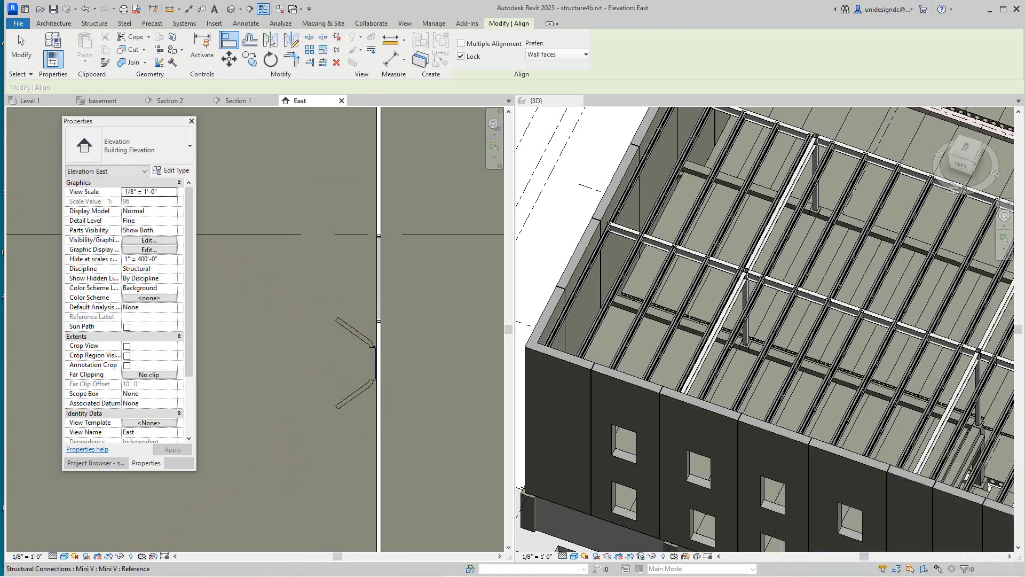
key(Escape)
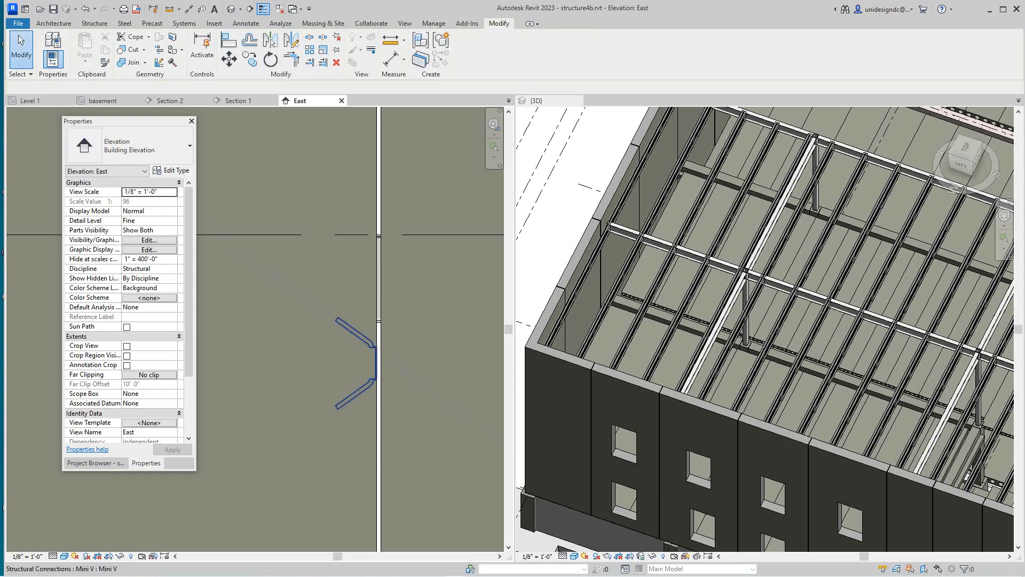
click(375, 363)
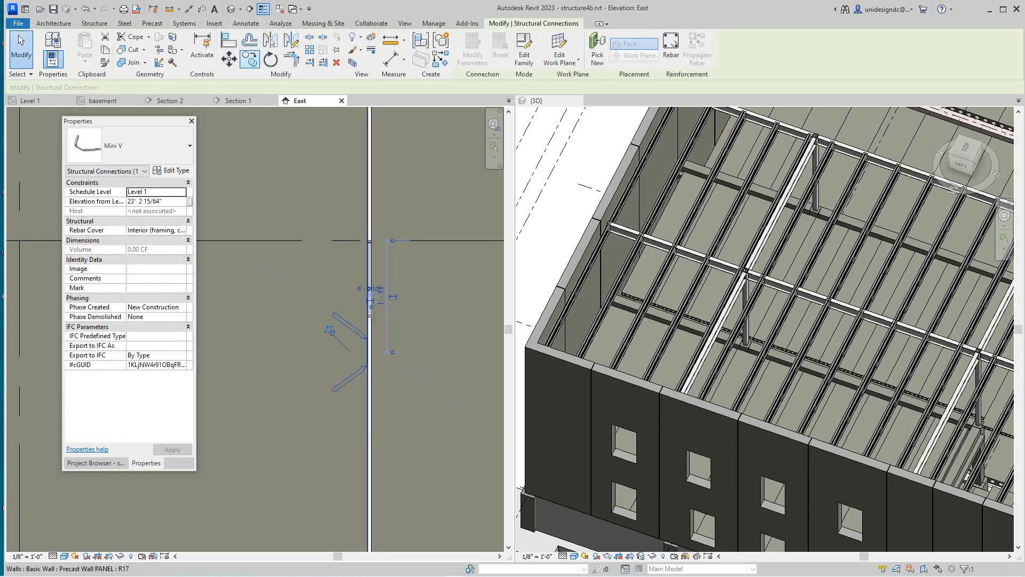
key(Escape)
Step: Draw a horizontal detail line about 3/4" long across the joint, from the Mini V connection's upper corner to the neighbouring panel's edge
scroll(369, 339, up, 5)
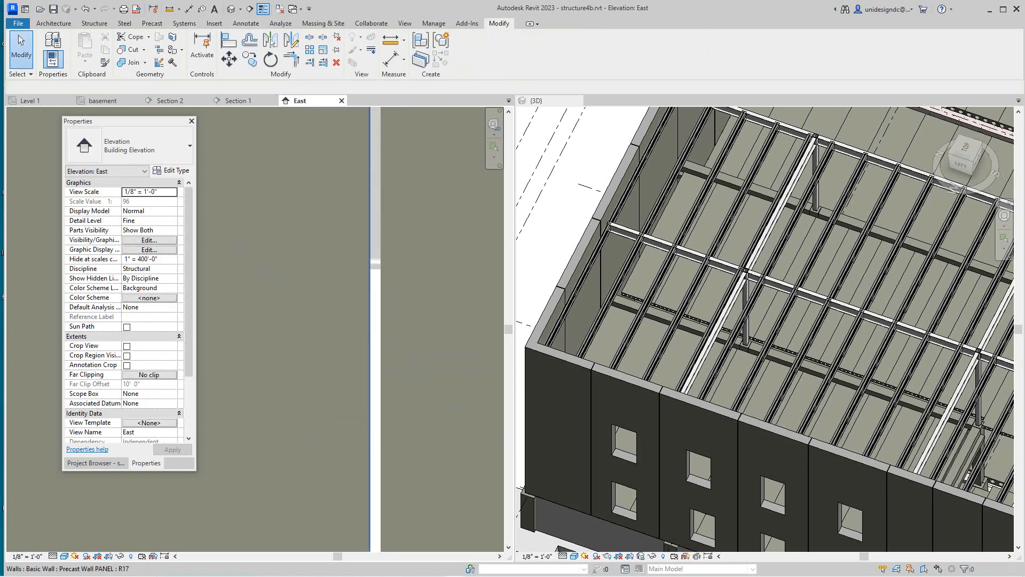
scroll(376, 328, up, 2)
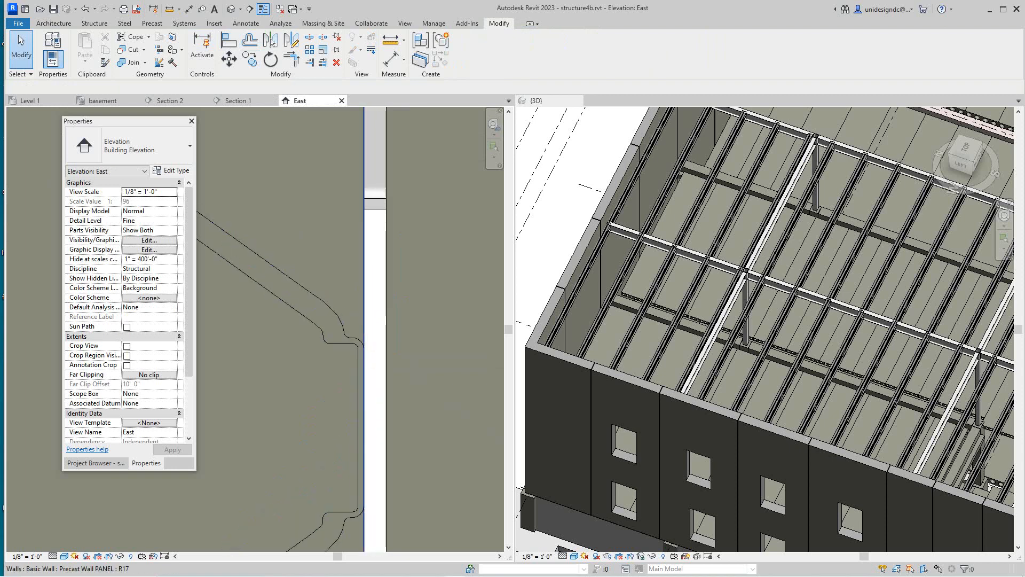
click(54, 23)
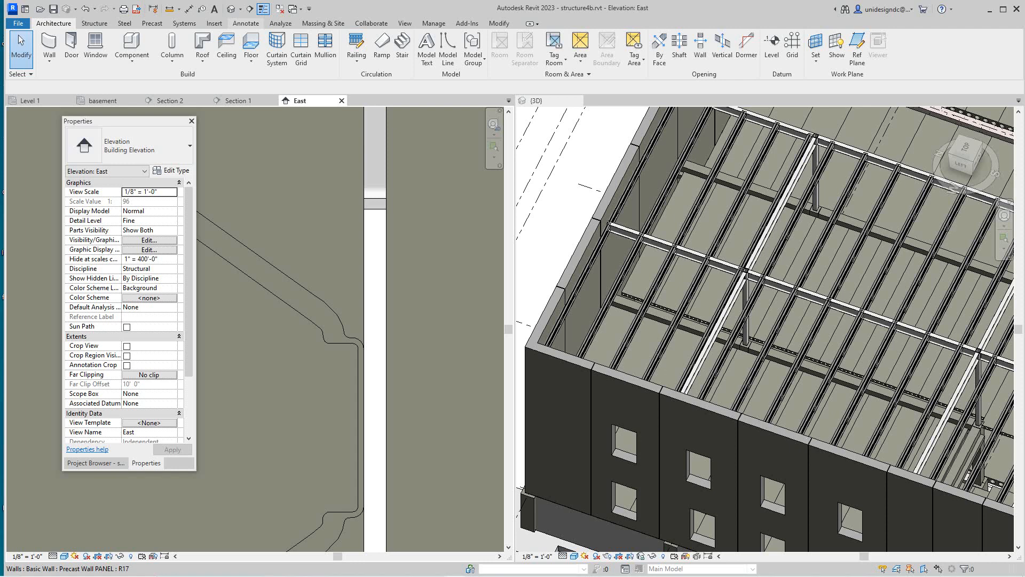
click(245, 23)
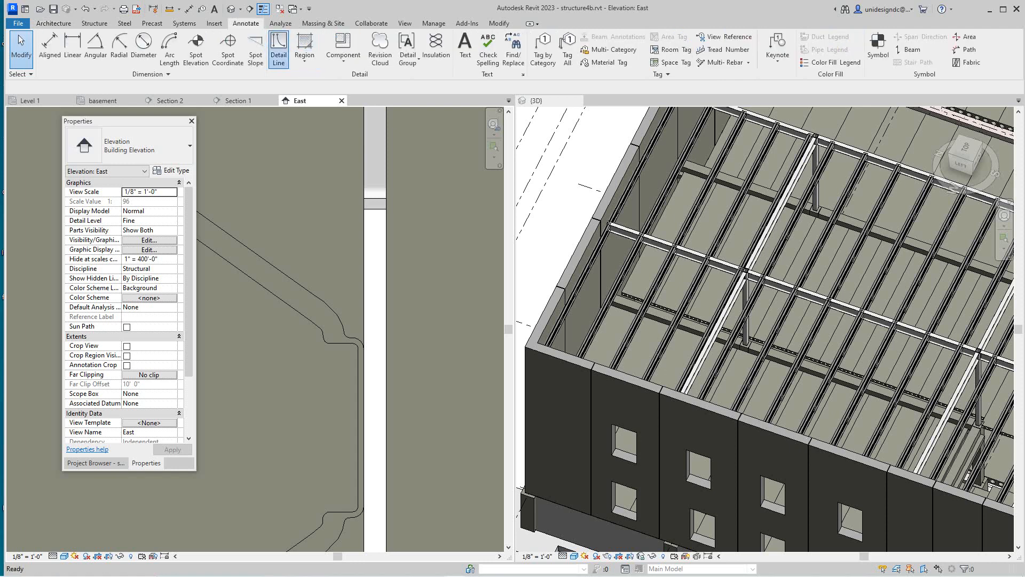
click(278, 49)
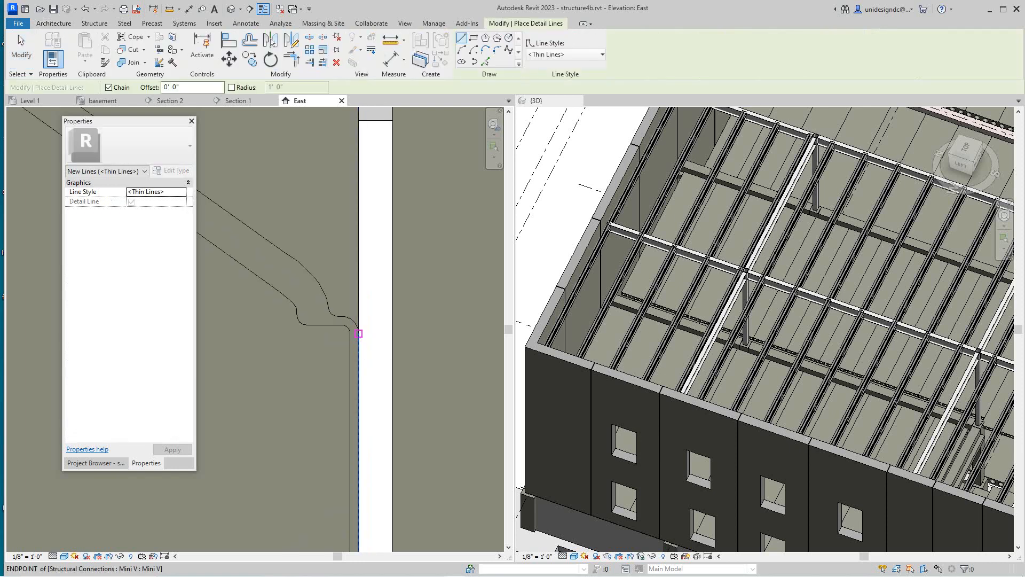
click(358, 333)
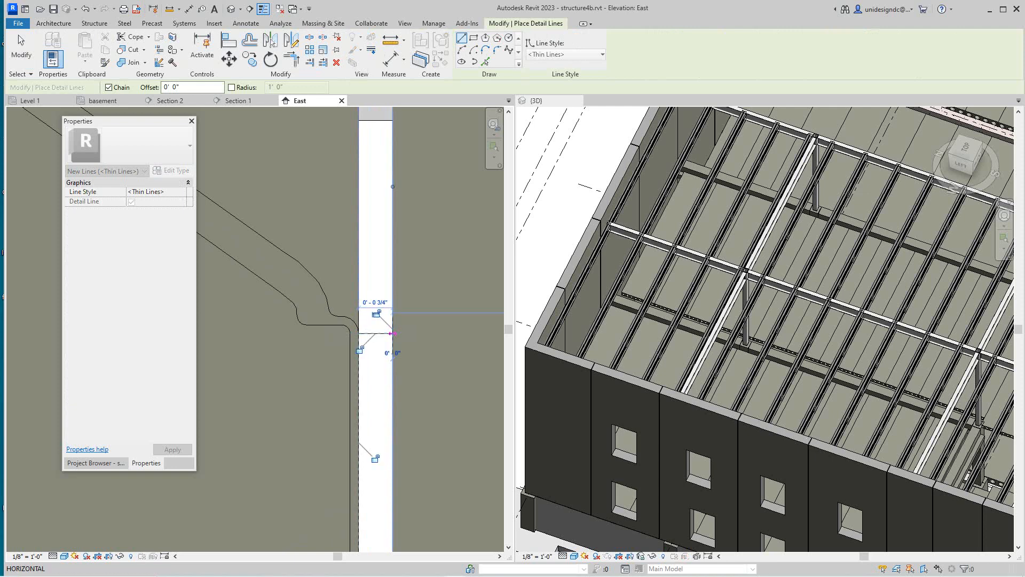
click(392, 333)
key(Escape)
key(Escape)
Step: Mirror a copy of the Mini V connection across the joint, using a vertical axis through the detail line's midpoint
click(316, 279)
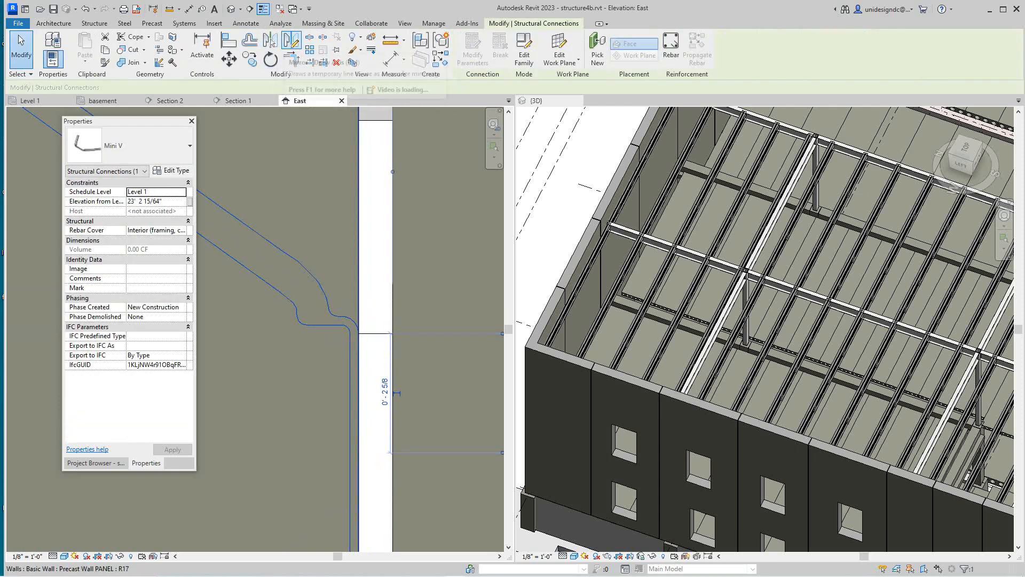
click(291, 40)
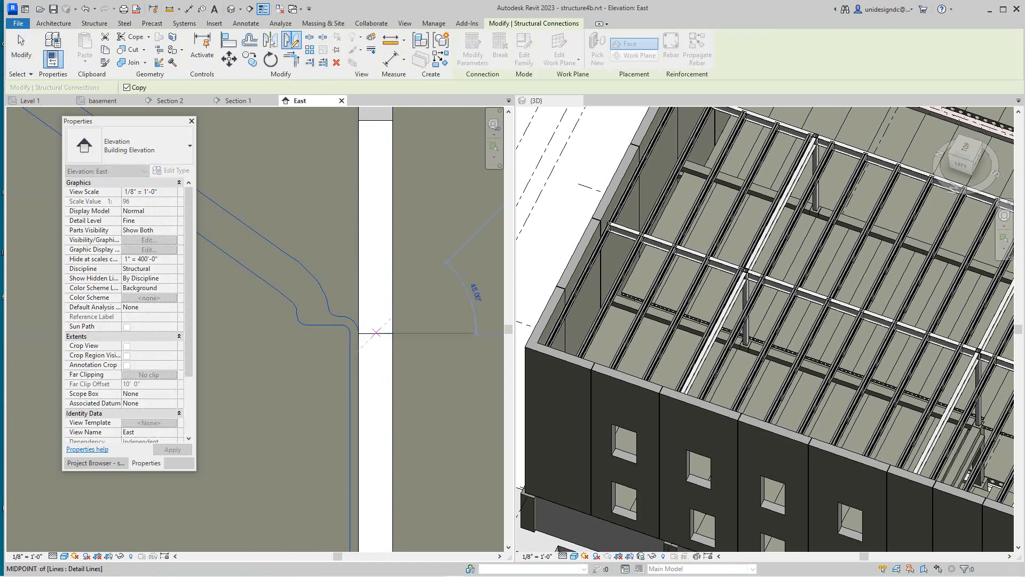
click(376, 366)
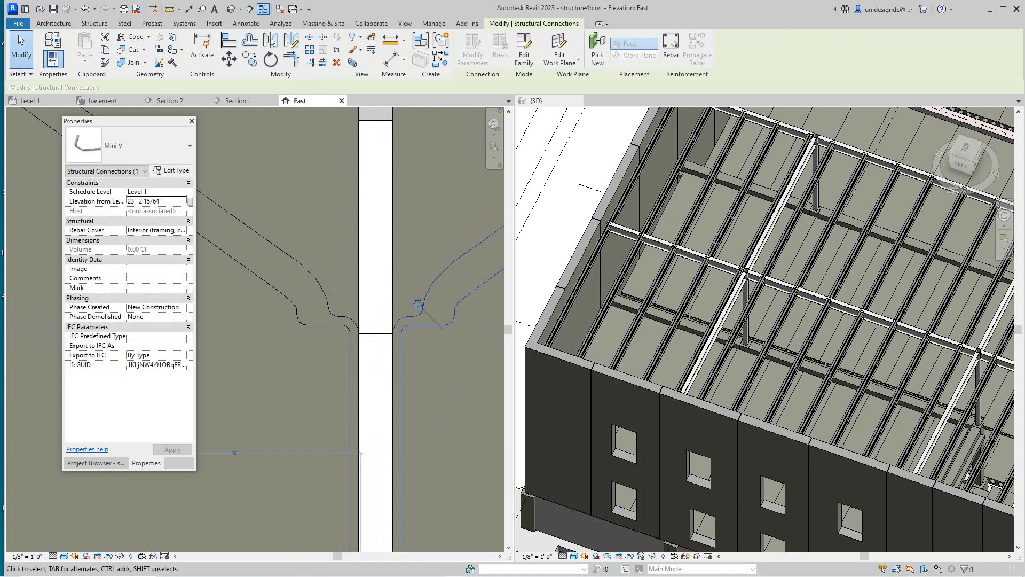
scroll(340, 284, down, 5)
scroll(313, 242, down, 1)
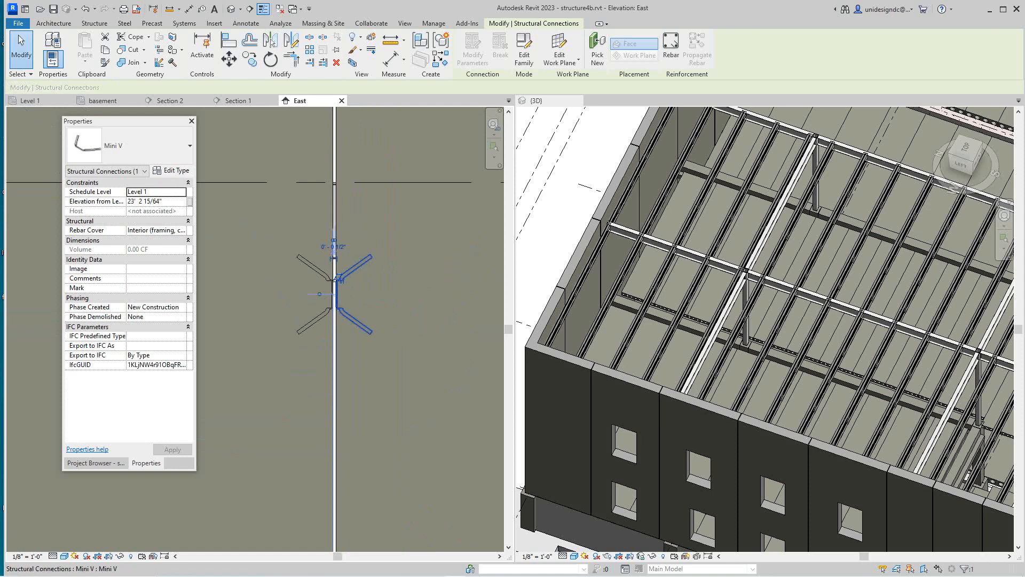
scroll(363, 310, down, 8)
key(Escape)
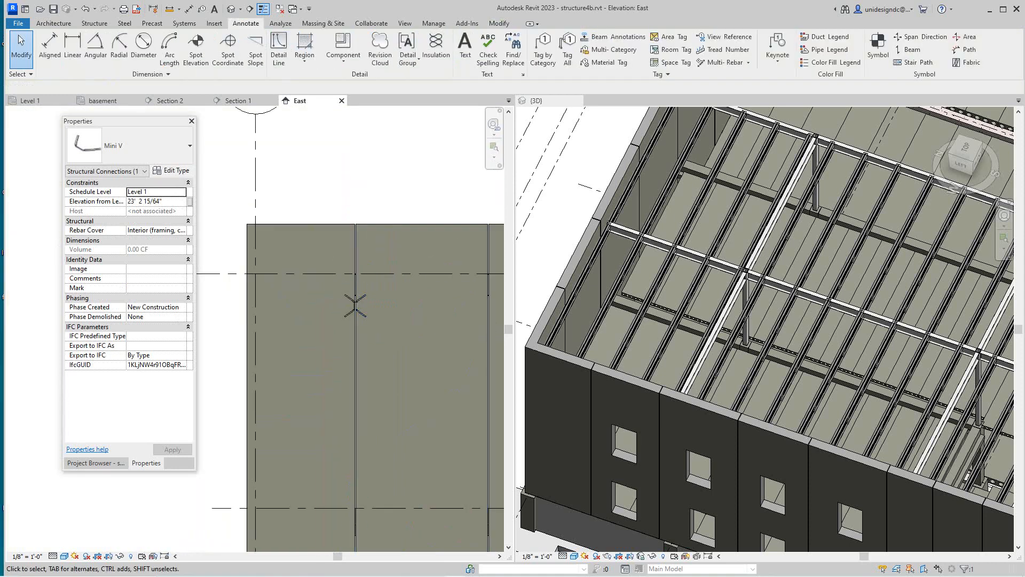
Step: Examine the precast panel joints near grid F and the overhead door on the East elevation for further connection locations
scroll(364, 267, up, 2)
scroll(360, 222, down, 4)
scroll(361, 288, up, 1)
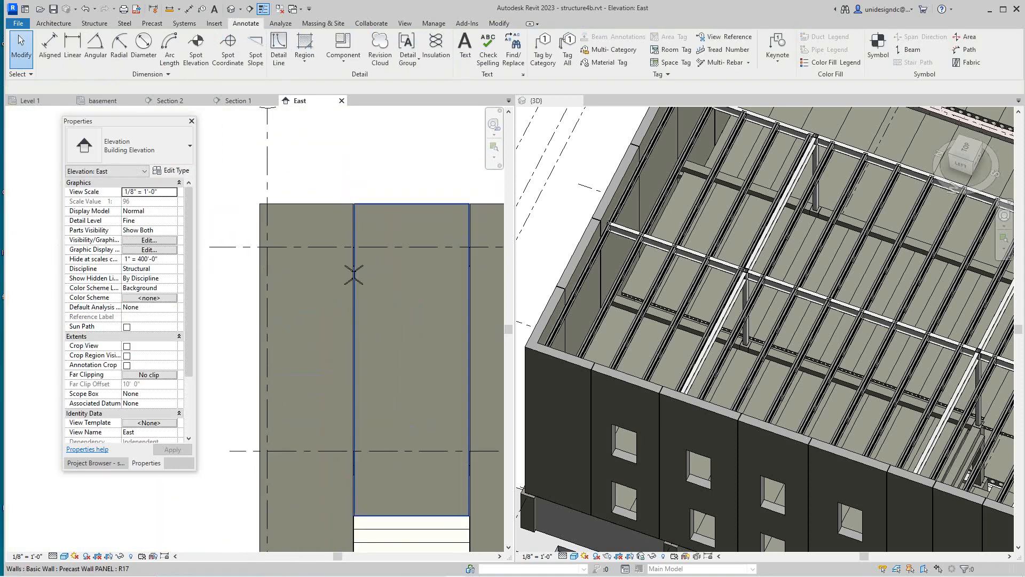
scroll(357, 283, down, 2)
middle_drag(356, 283, 271, 253)
scroll(271, 254, up, 2)
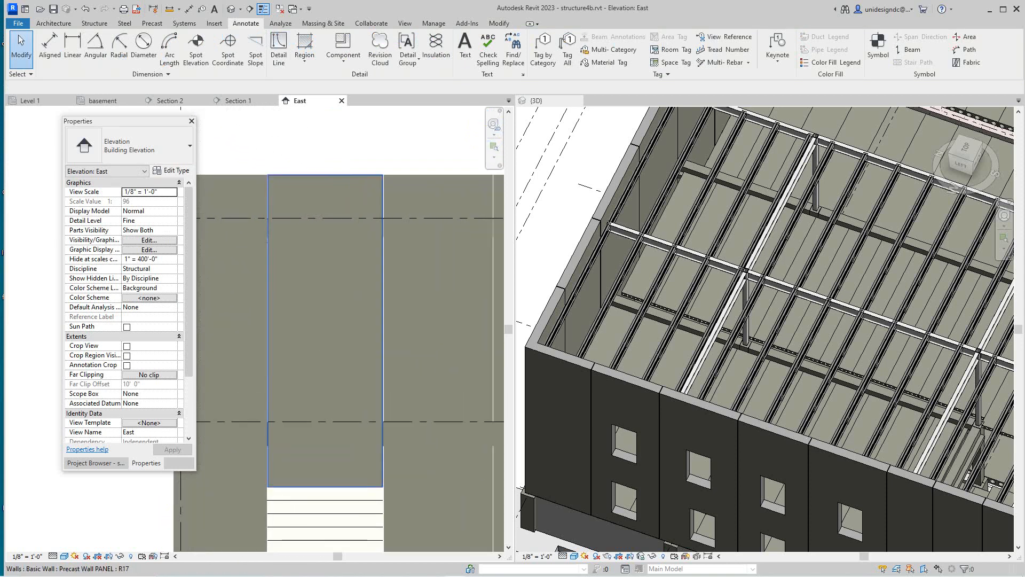
scroll(272, 238, up, 1)
scroll(272, 238, down, 1)
scroll(357, 531, up, 1)
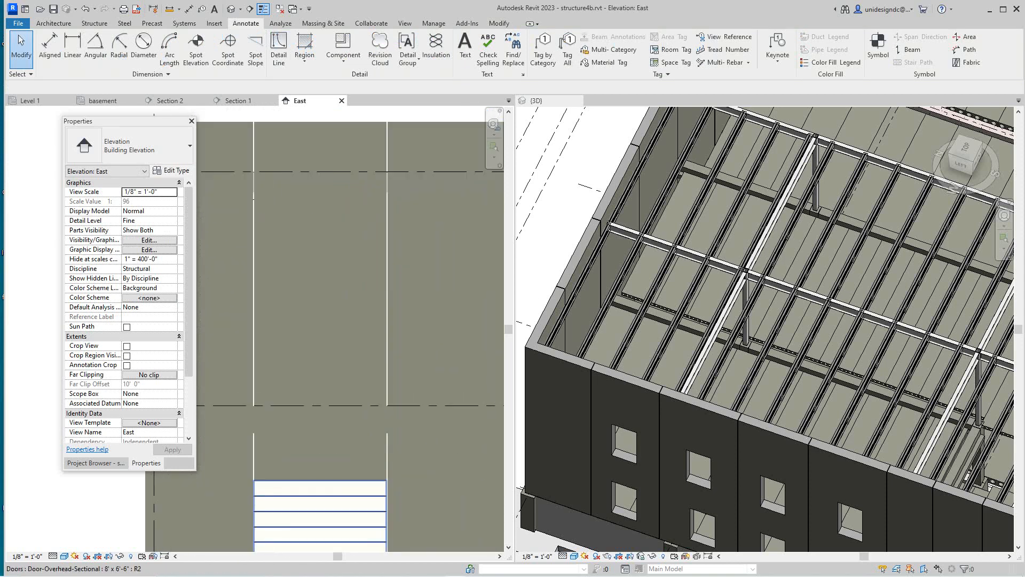
scroll(338, 266, down, 2)
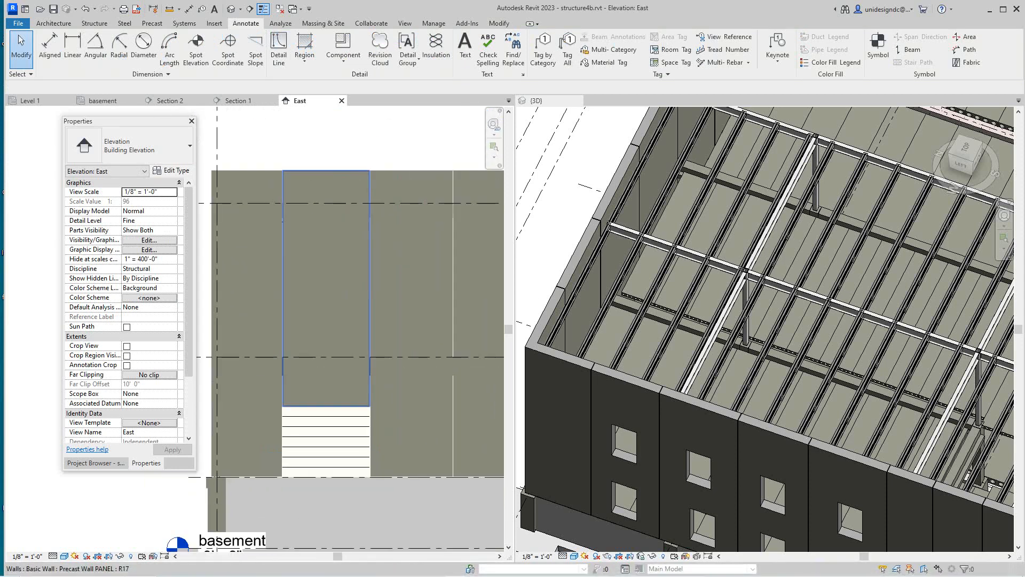
scroll(368, 309, down, 3)
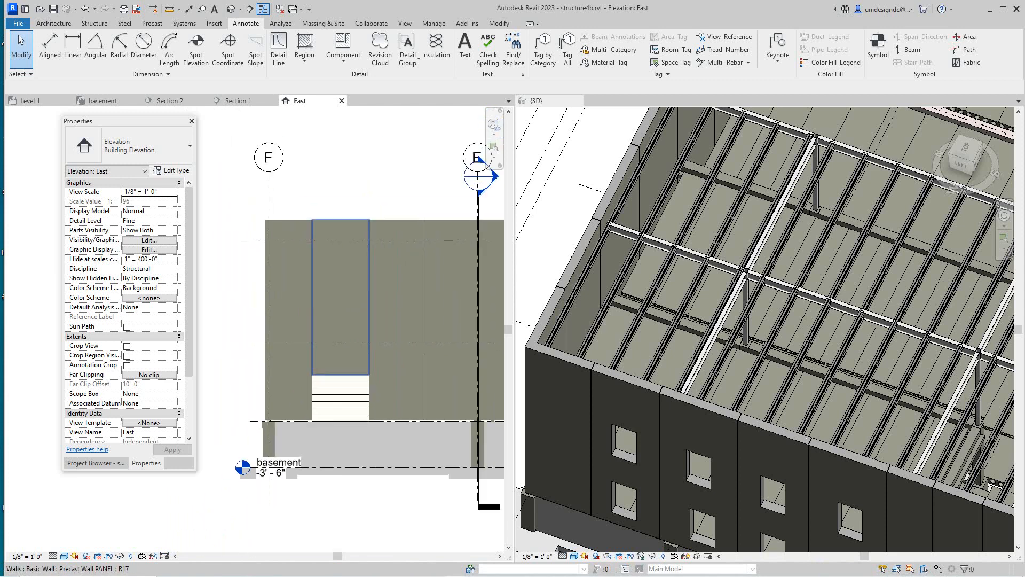
middle_drag(312, 254, 291, 274)
scroll(290, 274, down, 3)
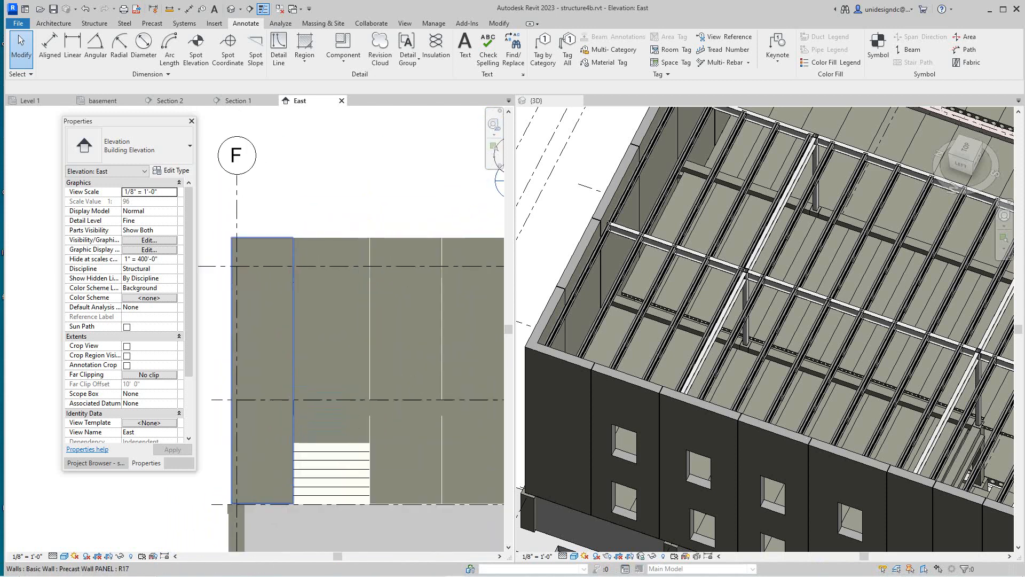
Step: Copy the mirrored Mini V pair with its detail line to the next panel joint, on the far side of the overhead door, at the same height
scroll(285, 271, up, 5)
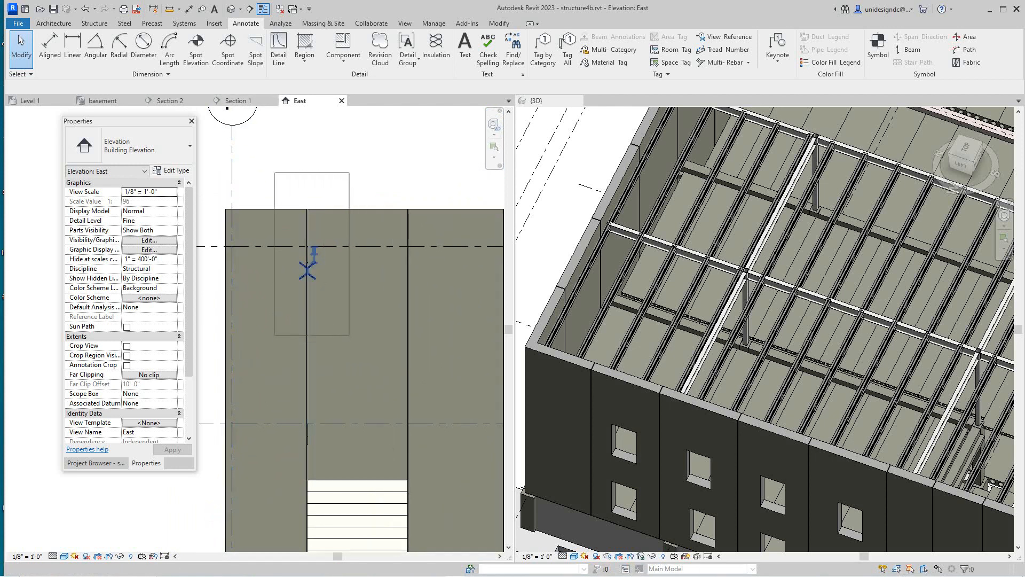
drag(349, 335, 291, 301)
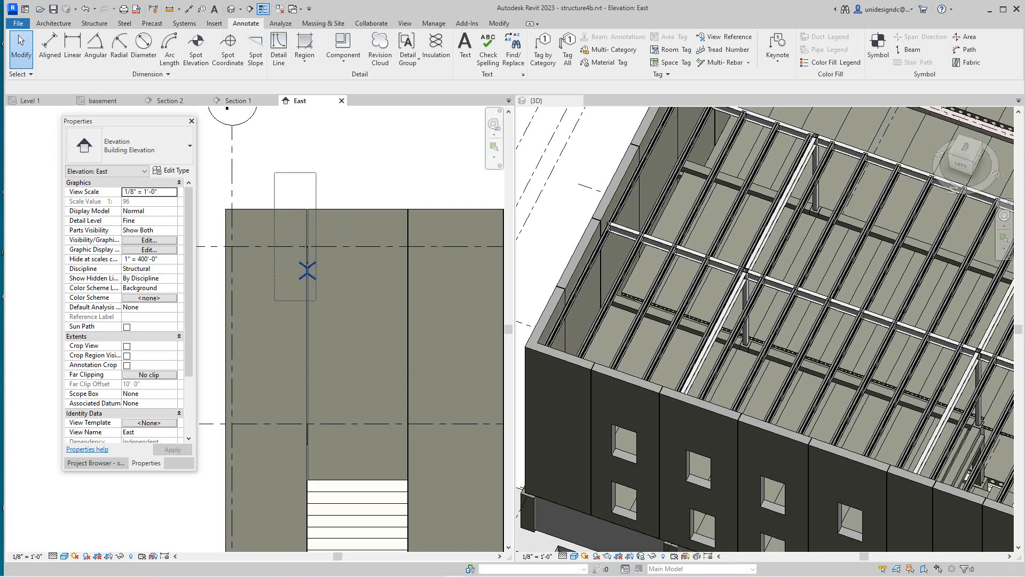
drag(316, 300, 316, 300)
scroll(307, 243, up, 3)
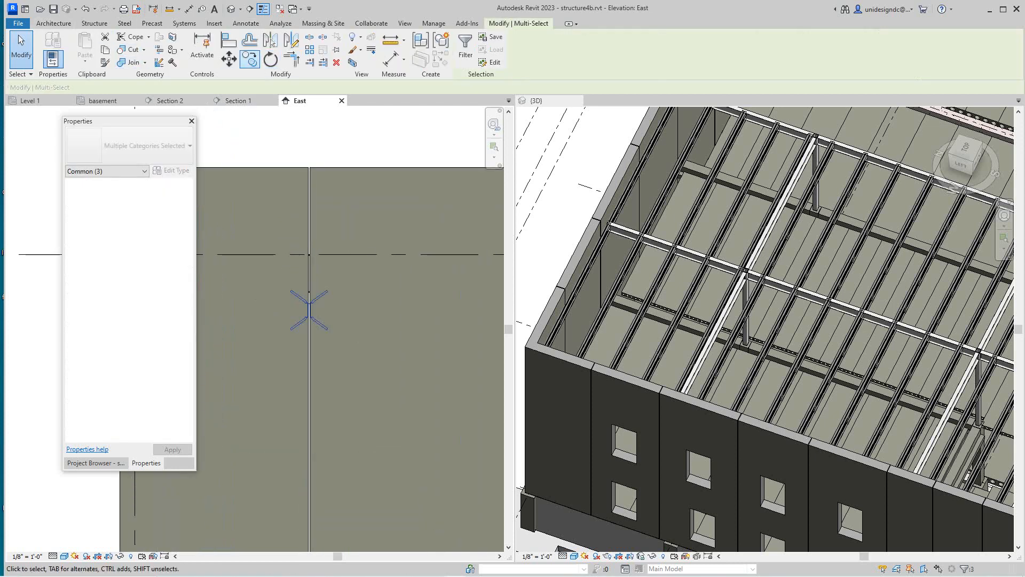
scroll(309, 310, up, 6)
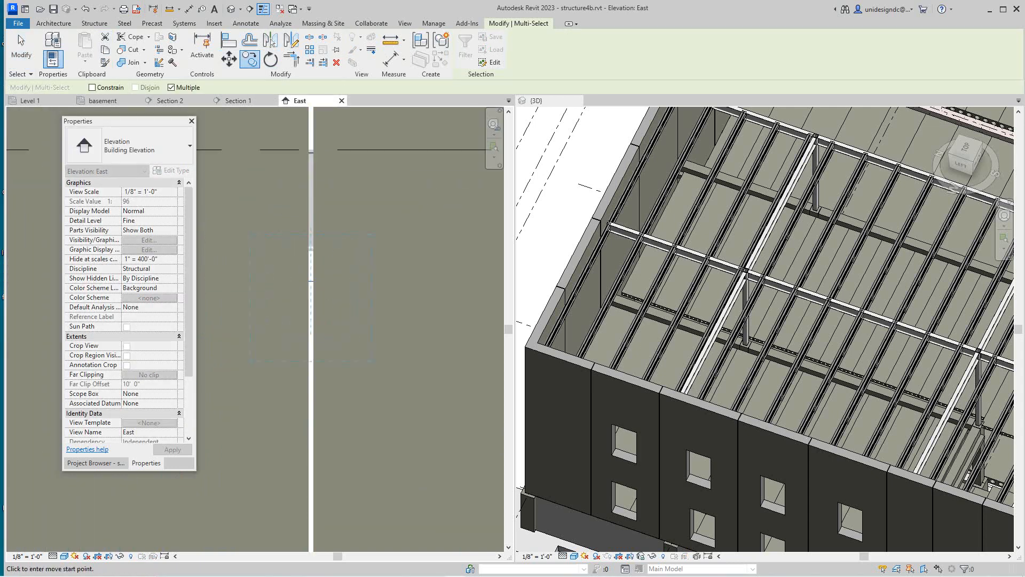
scroll(308, 243, up, 4)
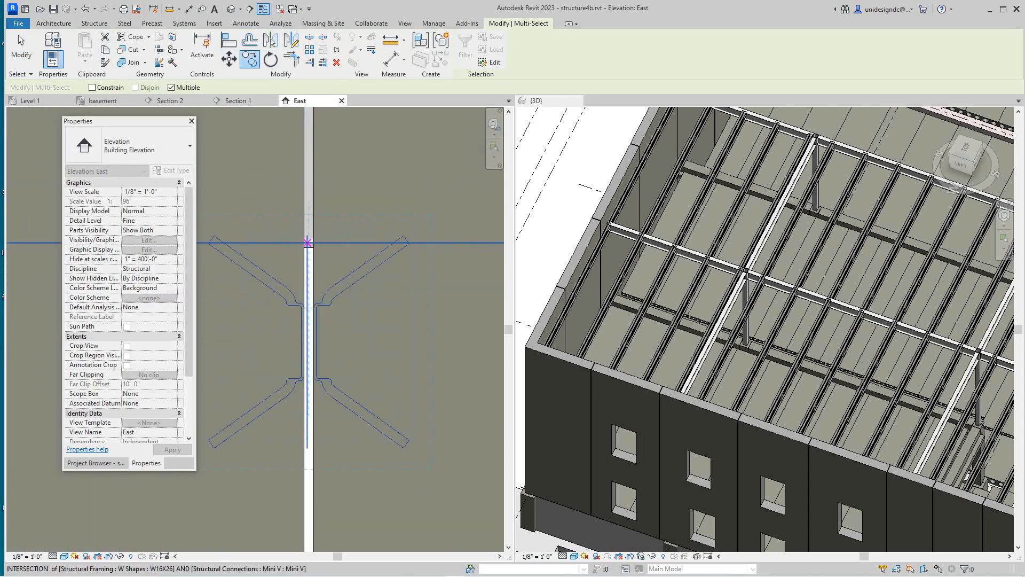
scroll(311, 243, up, 2)
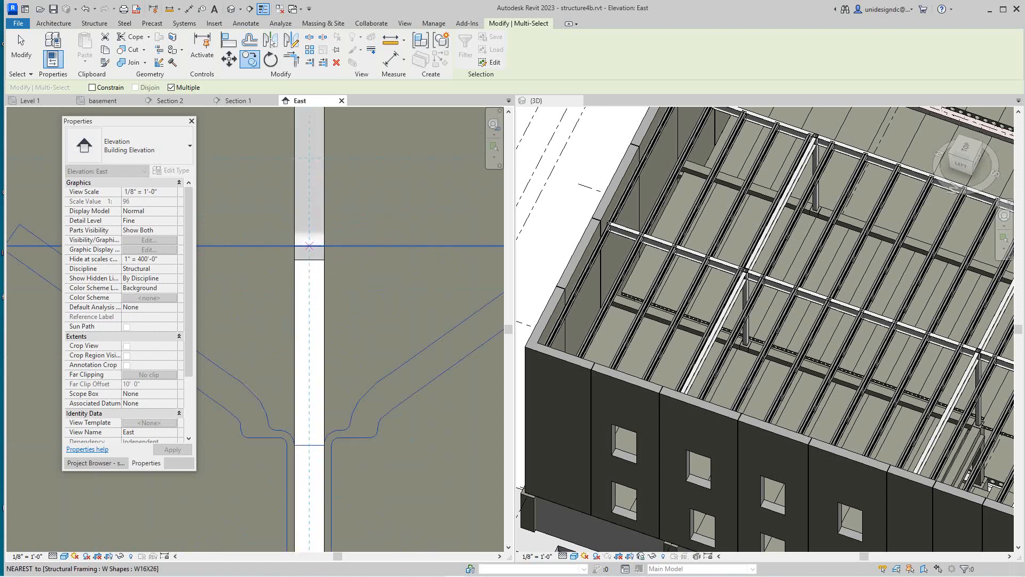
scroll(309, 246, down, 5)
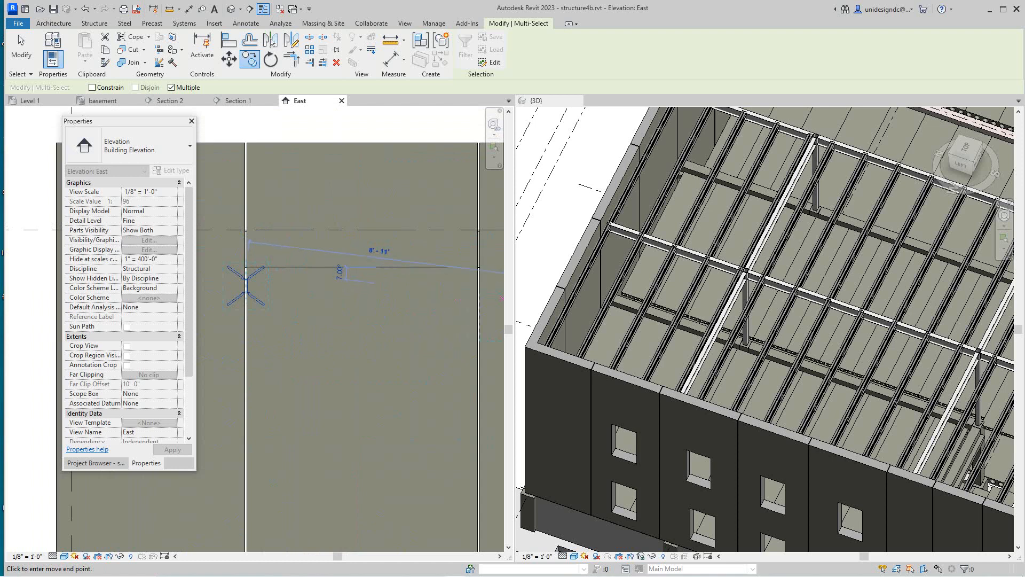
scroll(497, 283, up, 2)
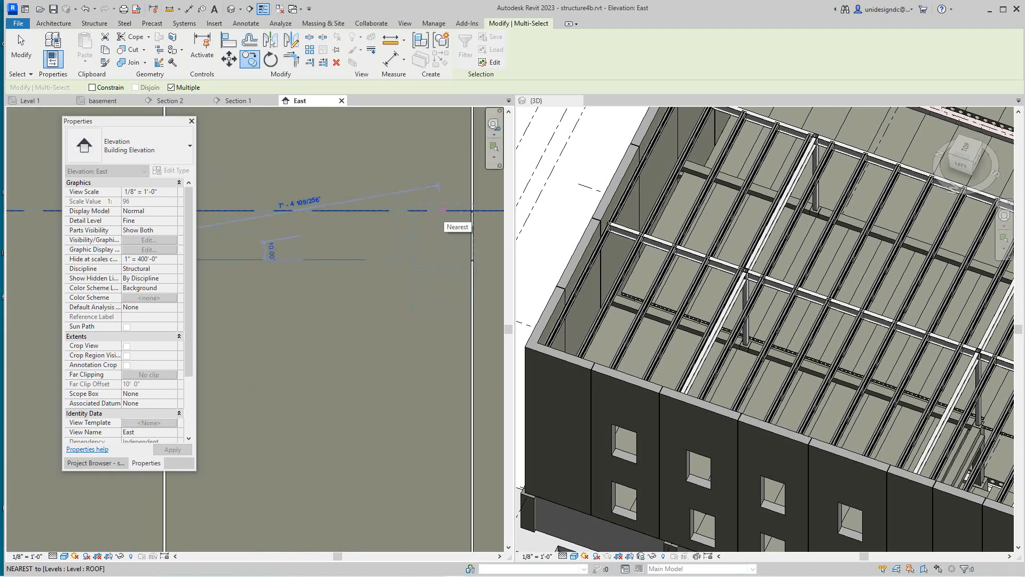
scroll(442, 218, down, 1)
scroll(469, 253, up, 2)
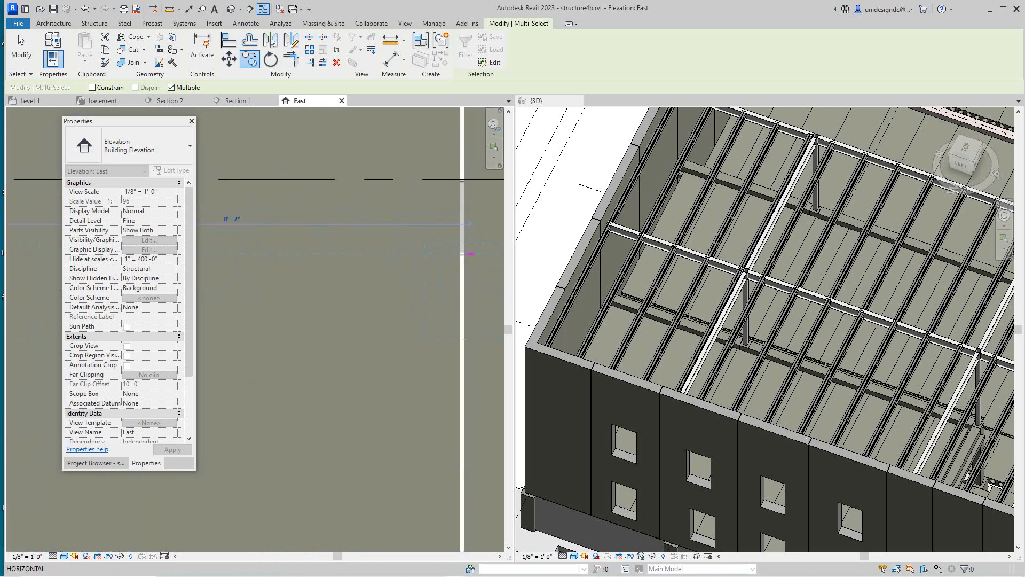
scroll(465, 253, up, 4)
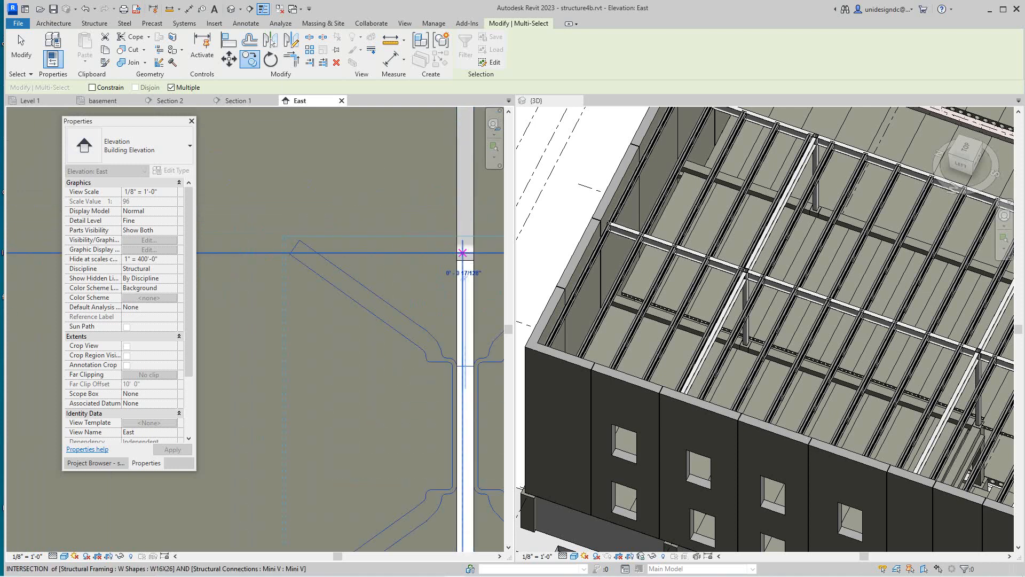
right_click(463, 253)
click(485, 259)
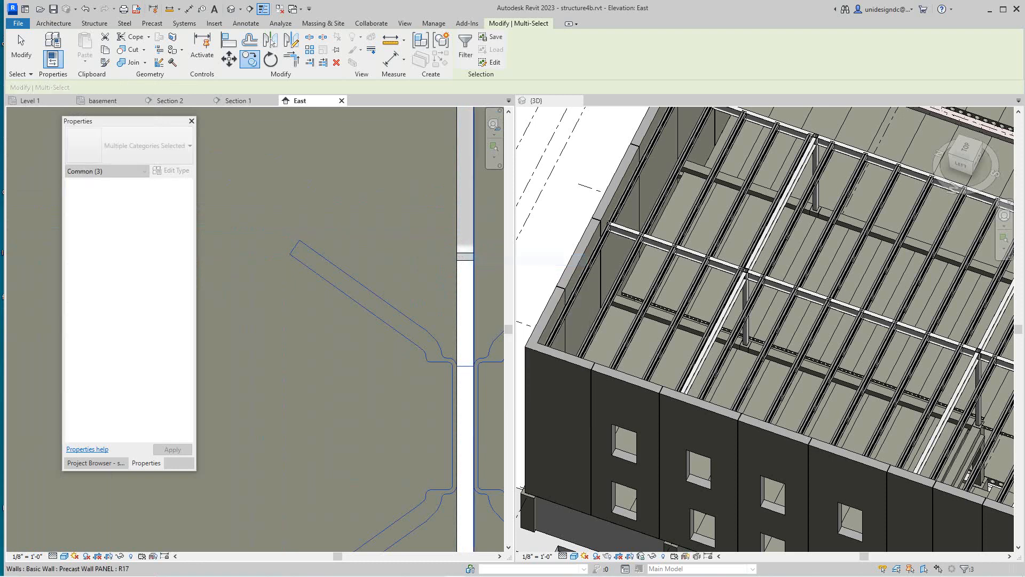
scroll(458, 294, down, 4)
key(Escape)
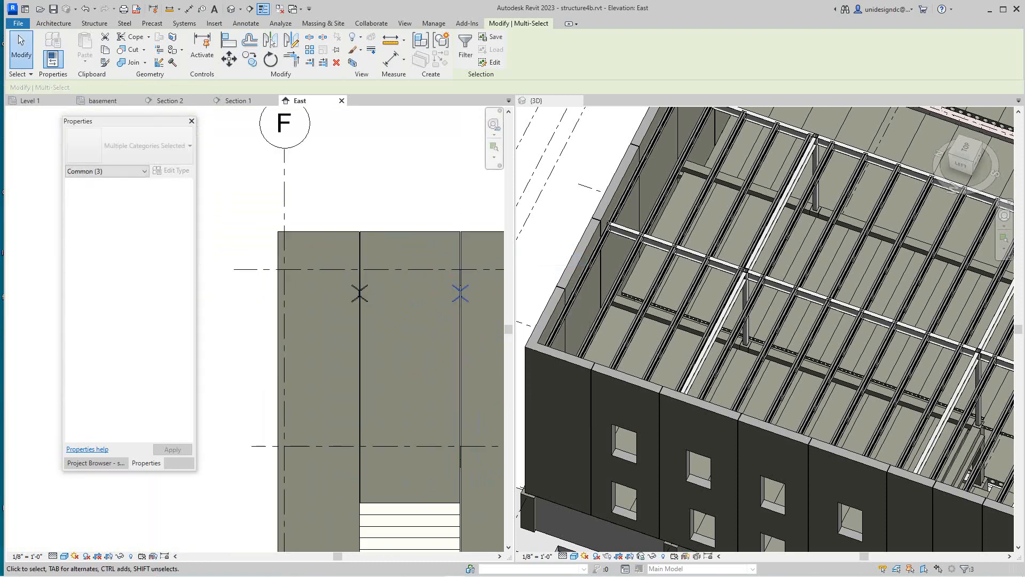
scroll(392, 212, down, 3)
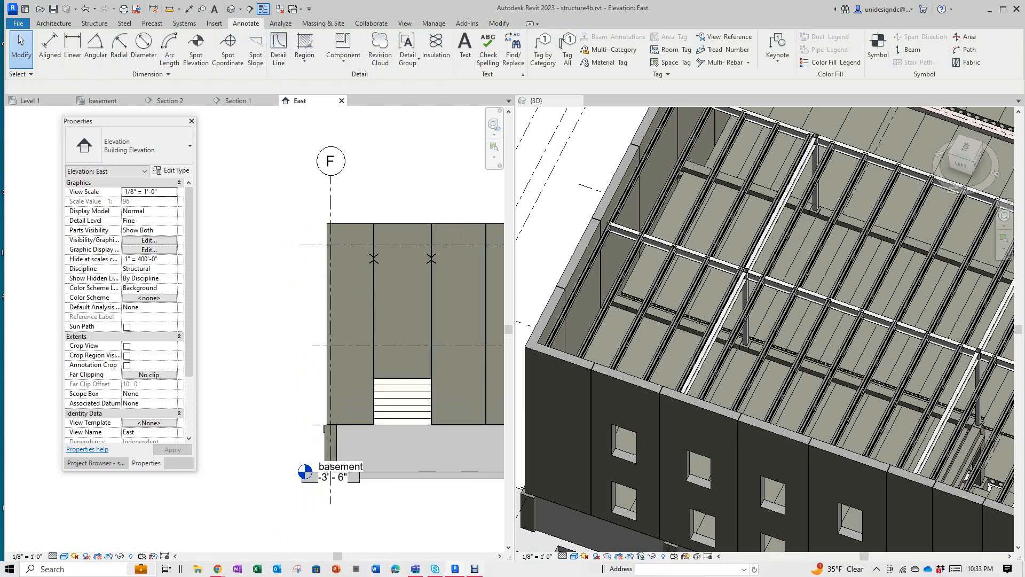
mouse_move(474, 569)
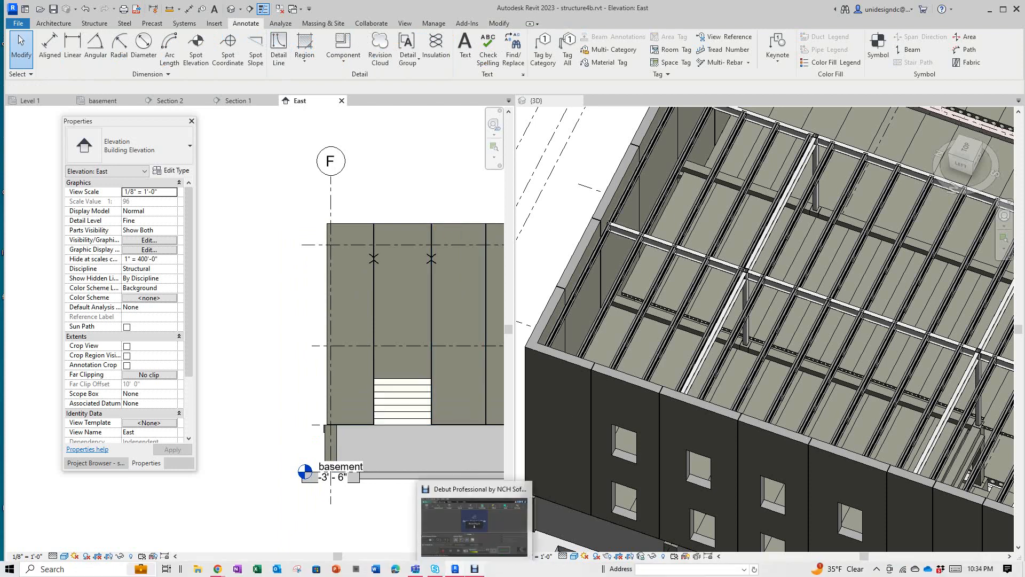